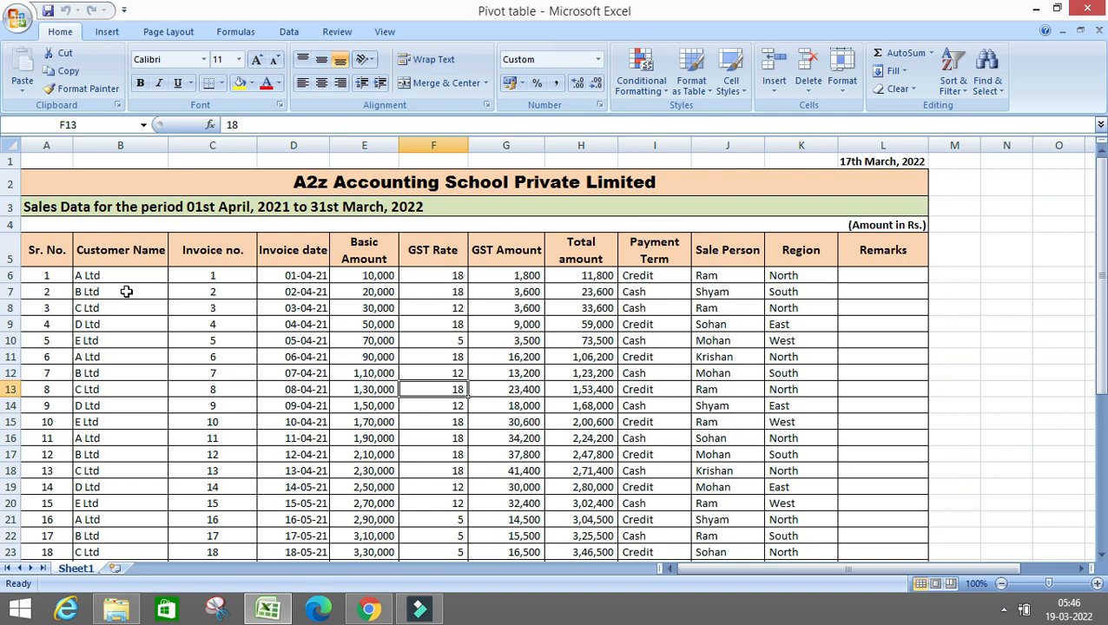
Select the sales data from the Sr. No. header through the last invoice row, A5:L40, excluding the Total row
{"action": "left_click", "coordinate": [46, 249]}
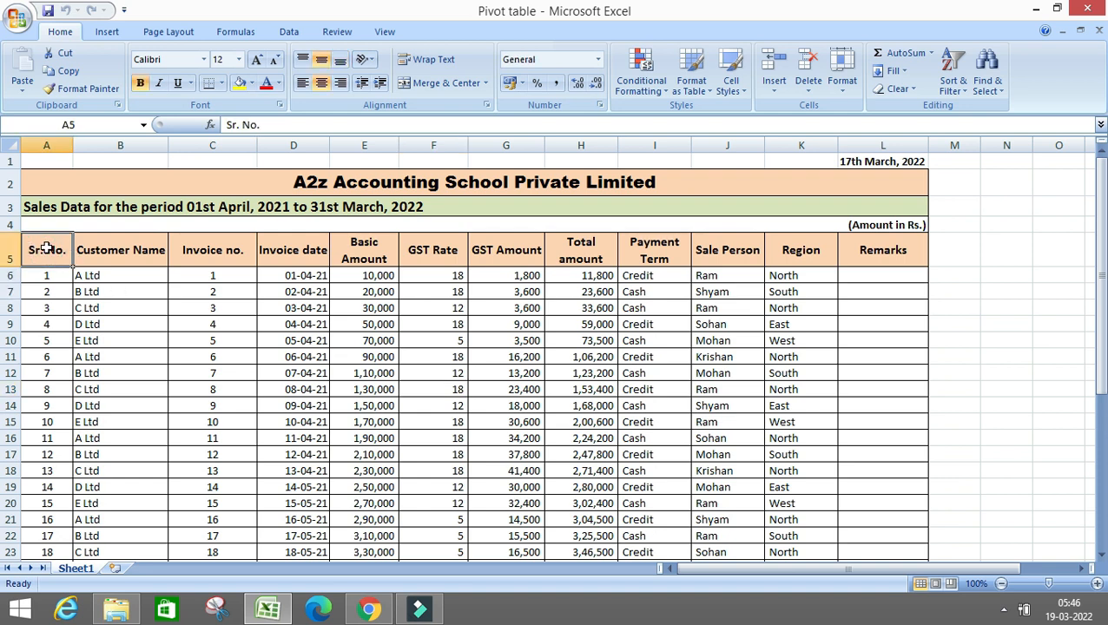
{"action": "key", "text": "shift+Right"}
{"action": "key", "text": "shift+Right"}
{"action": "key", "text": "shift+Right"}
{"action": "key", "text": "shift+Right"}
{"action": "key", "text": "shift+Right"}
{"action": "key", "text": "shift+Right"}
{"action": "key", "text": "shift+Right"}
{"action": "key", "text": "shift+Right"}
{"action": "key", "text": "shift+Right"}
{"action": "key", "text": "shift+Right"}
{"action": "key", "text": "shift+Right"}
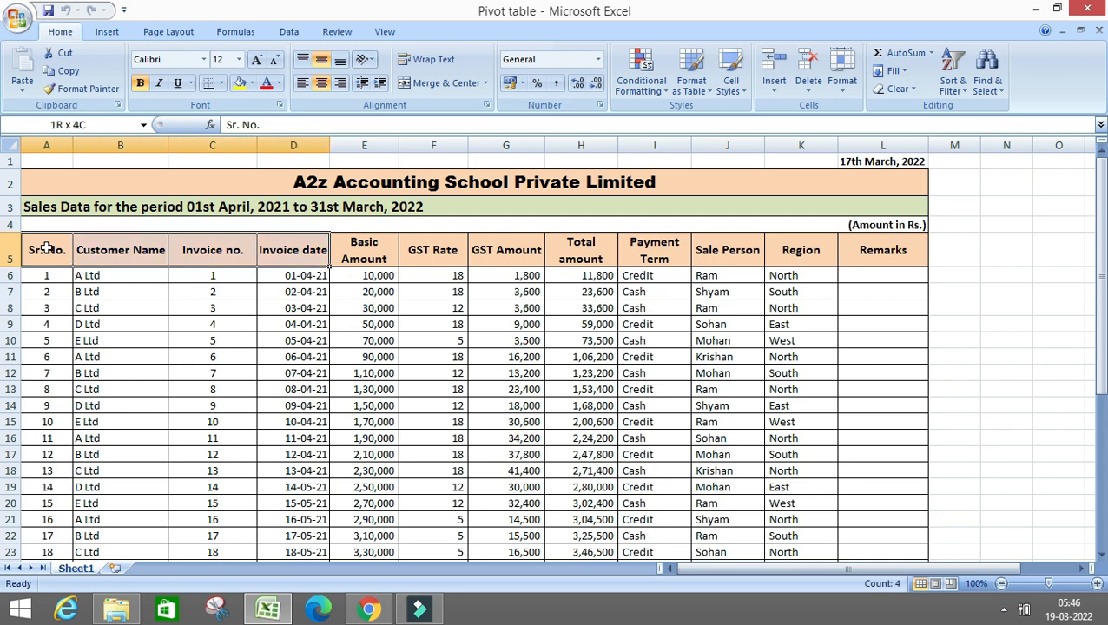
{"action": "key", "text": "shift+Down"}
{"action": "key", "text": "shift+Down"}
{"action": "key", "text": "shift+Down"}
{"action": "key", "text": "shift+Down"}
{"action": "key", "text": "shift+Down"}
{"action": "key", "text": "shift+Down"}
{"action": "key", "text": "shift+Down"}
{"action": "key", "text": "shift+Down"}
{"action": "key", "text": "shift+Down"}
{"action": "key", "text": "shift+Down"}
{"action": "key", "text": "shift+Down"}
{"action": "key", "text": "shift+Down"}
{"action": "key", "text": "shift+Down"}
{"action": "key", "text": "shift+Down"}
{"action": "key", "text": "shift+Down"}
{"action": "key", "text": "shift+Down"}
{"action": "key", "text": "shift+Down"}
{"action": "key", "text": "shift+Down"}
{"action": "key", "text": "shift+Down"}
{"action": "key", "text": "shift+Down"}
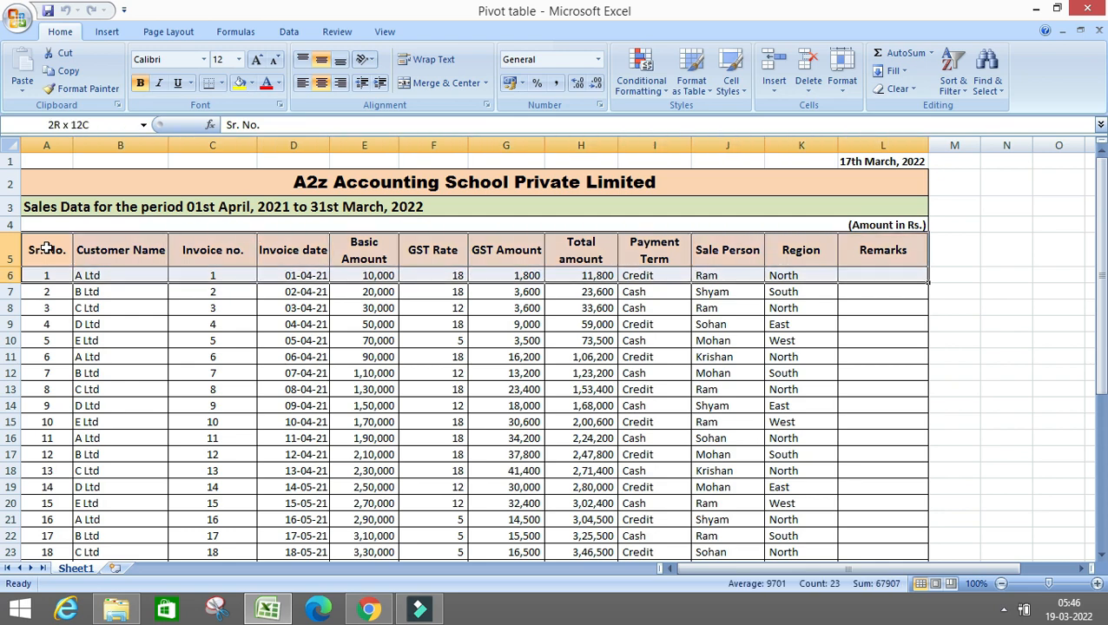
{"action": "key", "text": "shift+Down"}
{"action": "key", "text": "shift+Down"}
{"action": "key", "text": "shift+Down"}
{"action": "key", "text": "shift+Down"}
{"action": "key", "text": "shift+Down"}
{"action": "key", "text": "shift+Down"}
{"action": "key", "text": "shift+Down"}
{"action": "key", "text": "shift+Down"}
{"action": "key", "text": "shift+Down"}
{"action": "key", "text": "shift+Down"}
{"action": "key", "text": "shift+Down"}
{"action": "key", "text": "shift+Down"}
{"action": "key", "text": "shift+Down"}
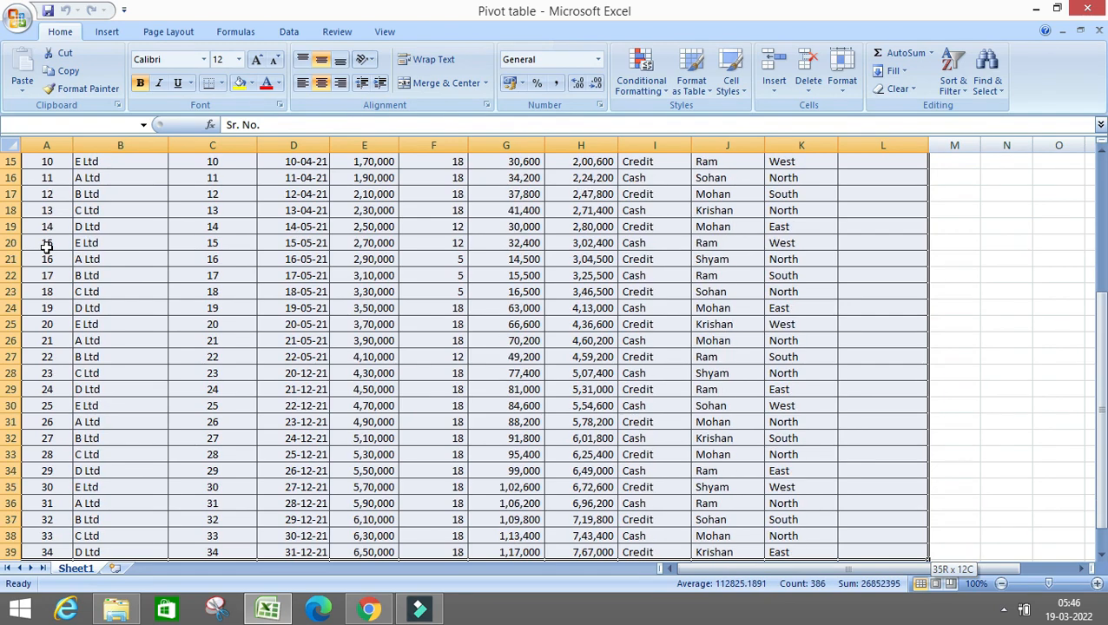
{"action": "key", "text": "shift+Up"}
{"action": "key", "text": "shift+Up"}
{"action": "key", "text": "shift+Up"}
{"action": "key", "text": "shift+Up"}
{"action": "key", "text": "shift+Up"}
{"action": "key", "text": "shift+Up"}
{"action": "key", "text": "shift+Up"}
{"action": "key", "text": "shift+Up"}
{"action": "key", "text": "shift+Up"}
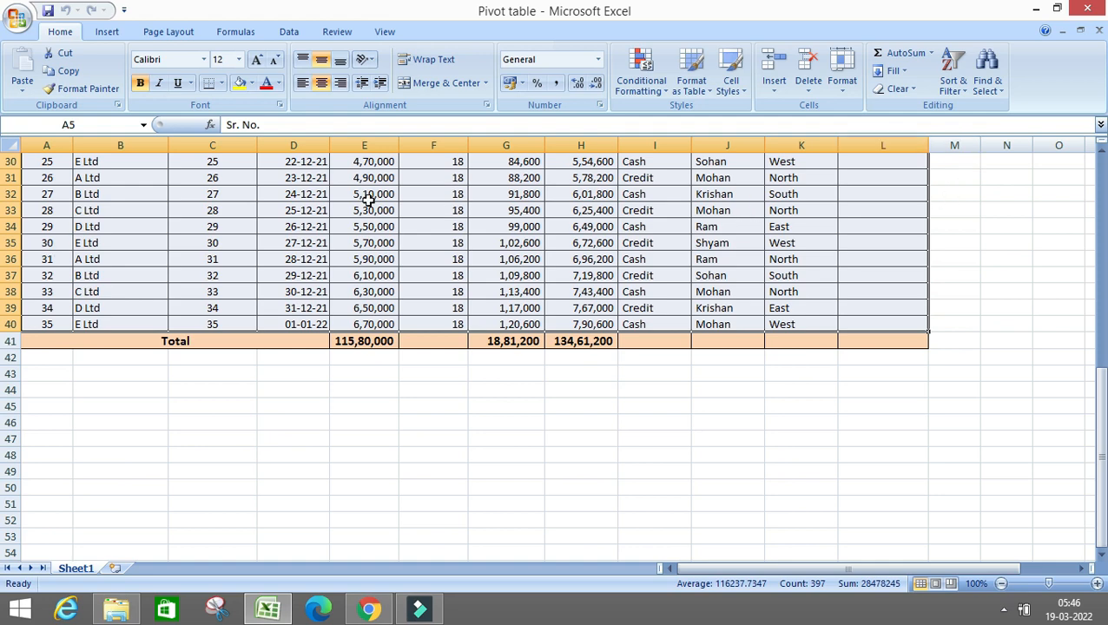
Try inserting a PivotTable from the selected data on the existing worksheet at M6:V21, and undo it
{"action": "left_click", "coordinate": [102, 35]}
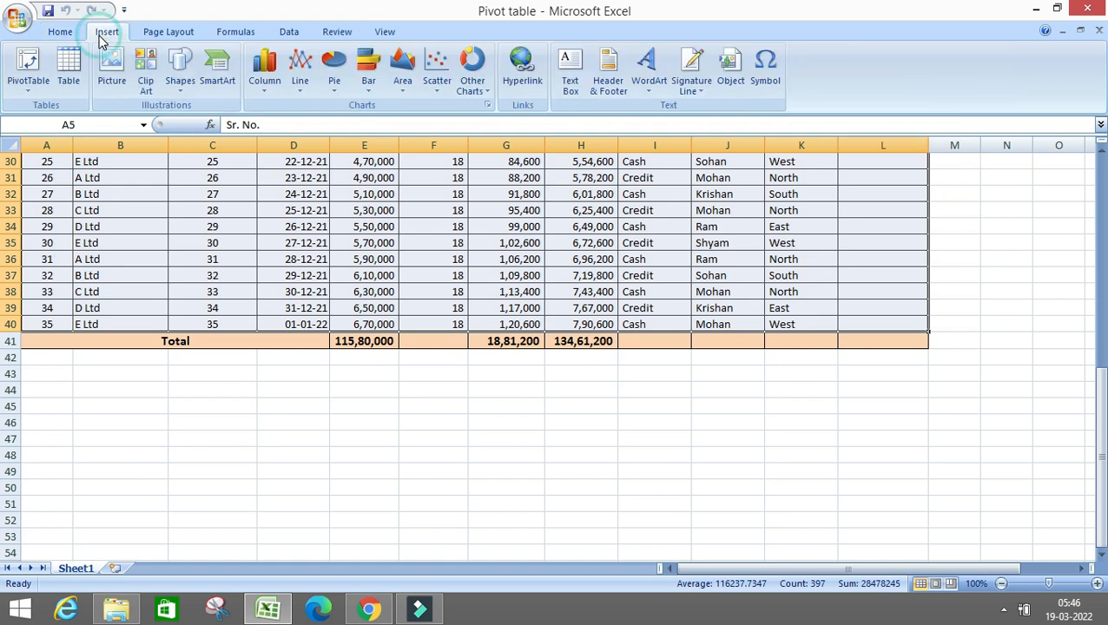
{"action": "left_click", "coordinate": [29, 89]}
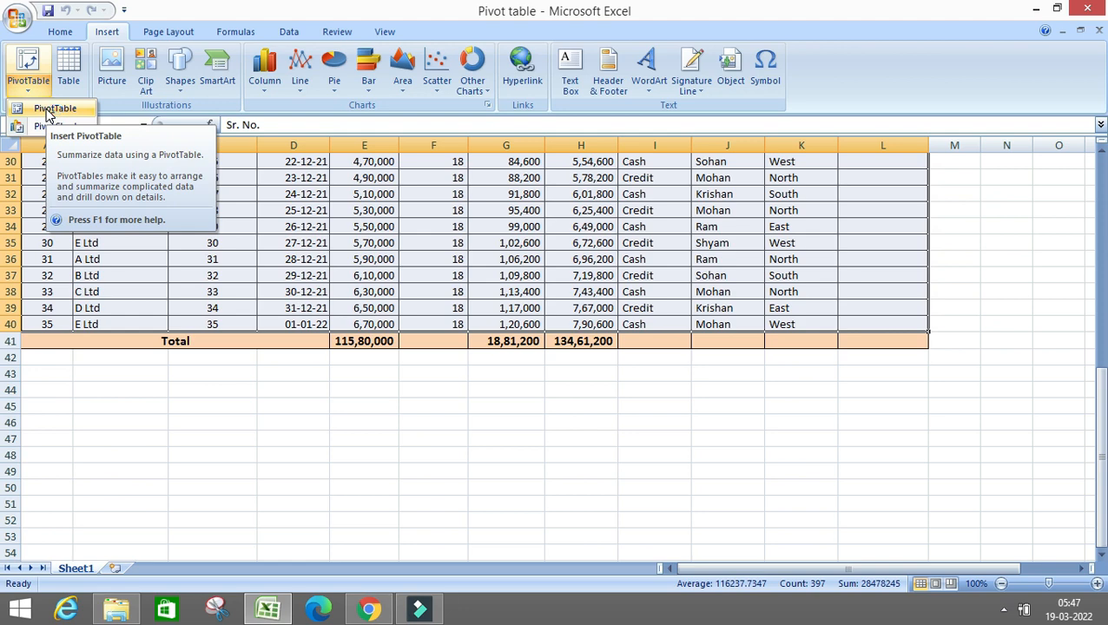
{"action": "left_click", "coordinate": [49, 113]}
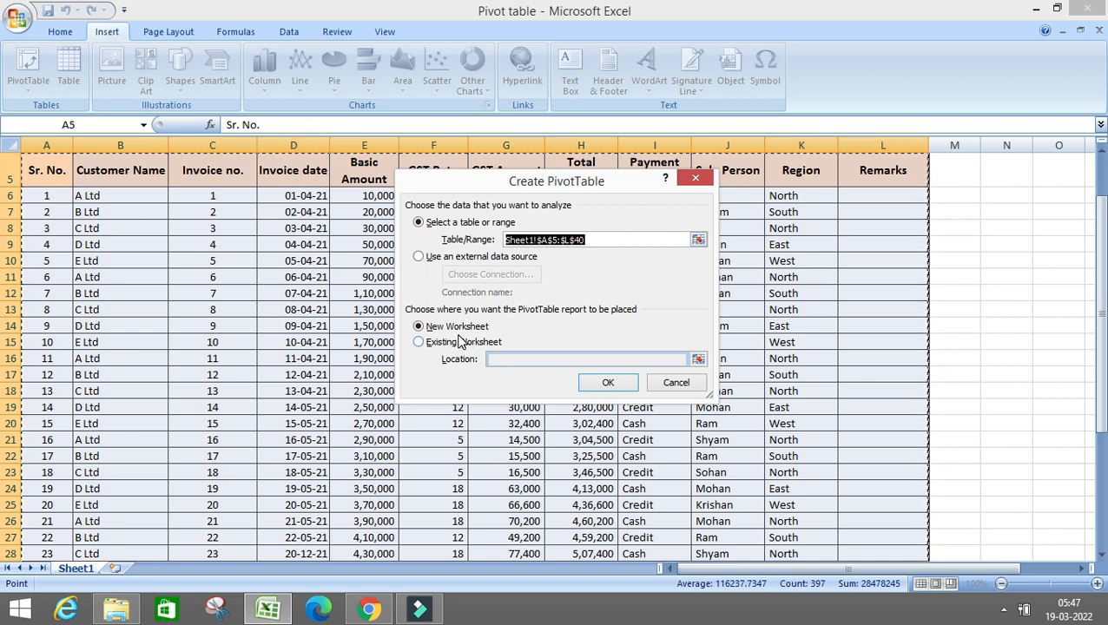
{"action": "left_click", "coordinate": [420, 344]}
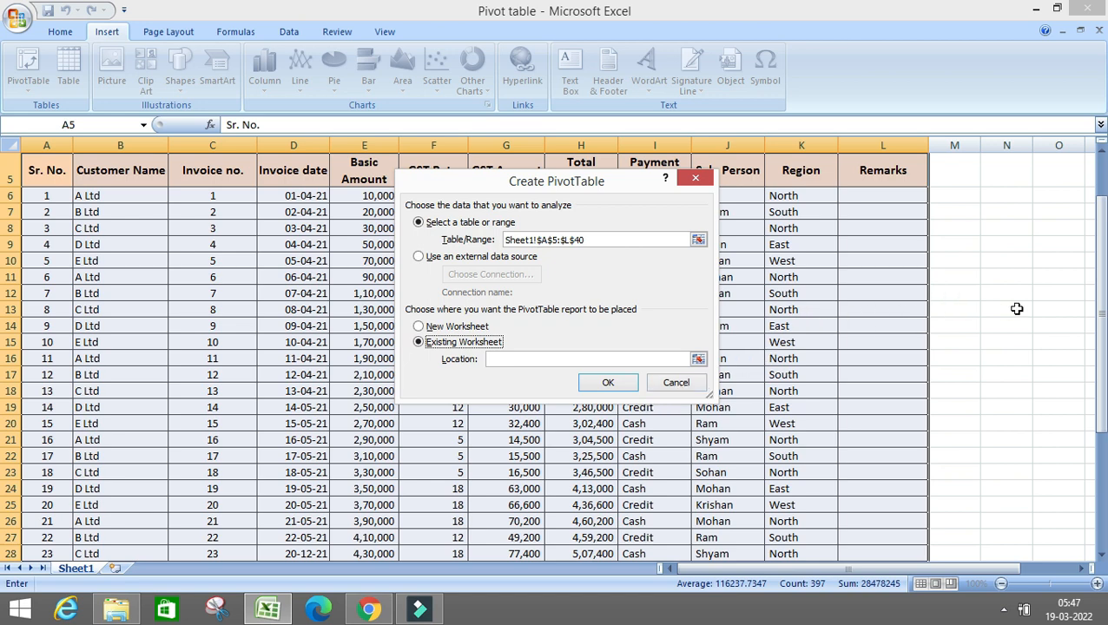
{"action": "left_click", "coordinate": [698, 360]}
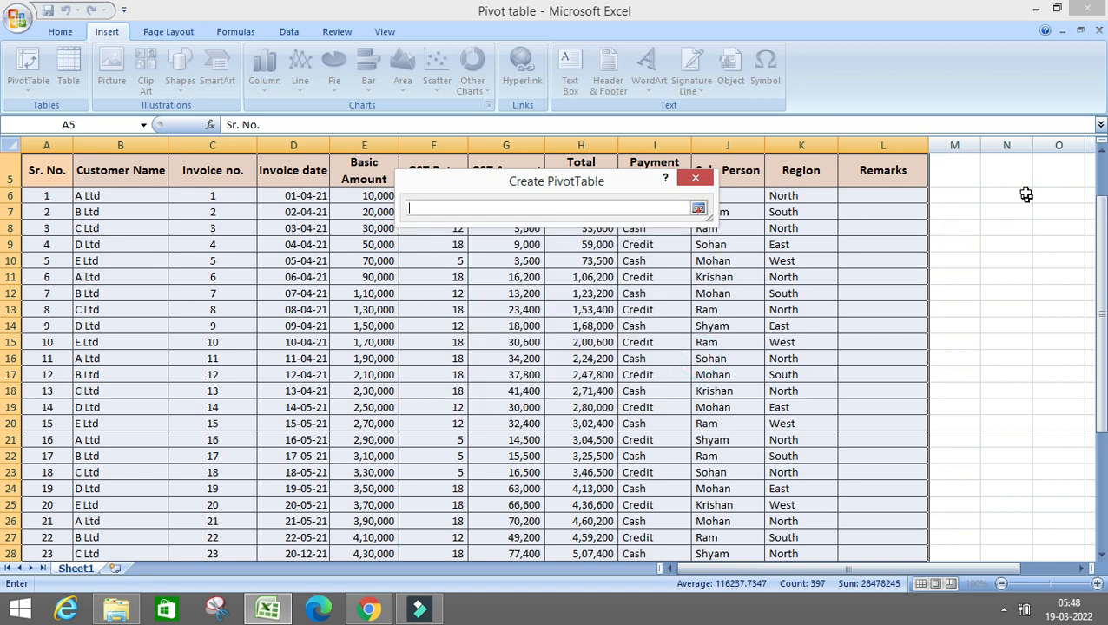
{"action": "left_click_drag", "start_coordinate": [975, 191], "coordinate": [1027, 443]}
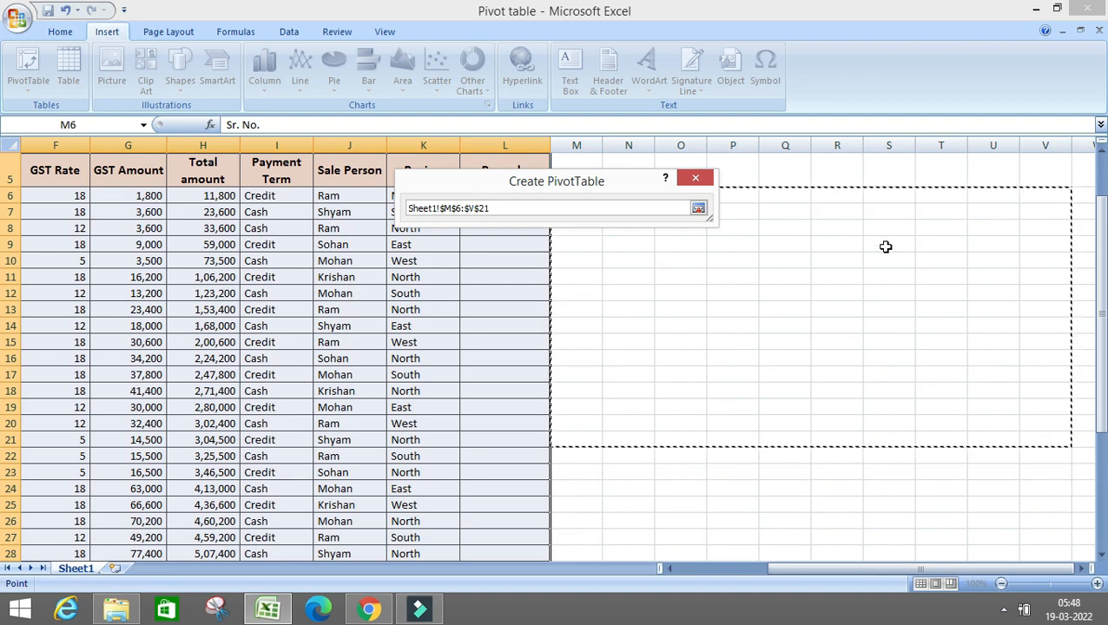
{"action": "key", "text": "Return"}
{"action": "left_click", "coordinate": [608, 382]}
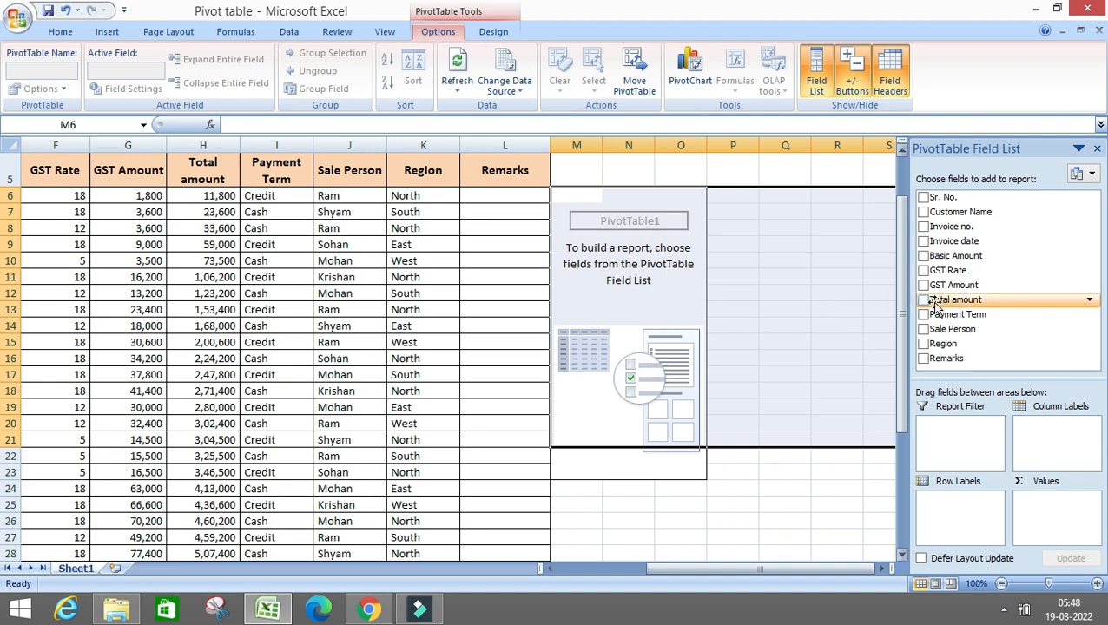
{"action": "key", "text": "ctrl+z"}
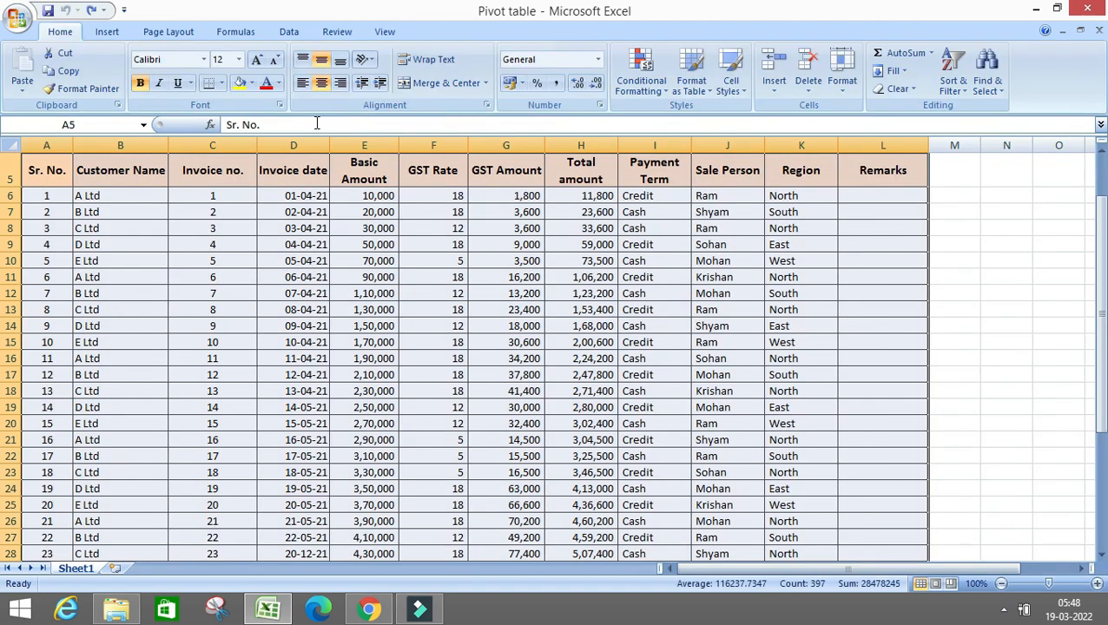
Create a PivotTable from Sheet1 A5:L40 on a new worksheet and add Customer Name as its row labels
{"action": "left_click", "coordinate": [107, 31]}
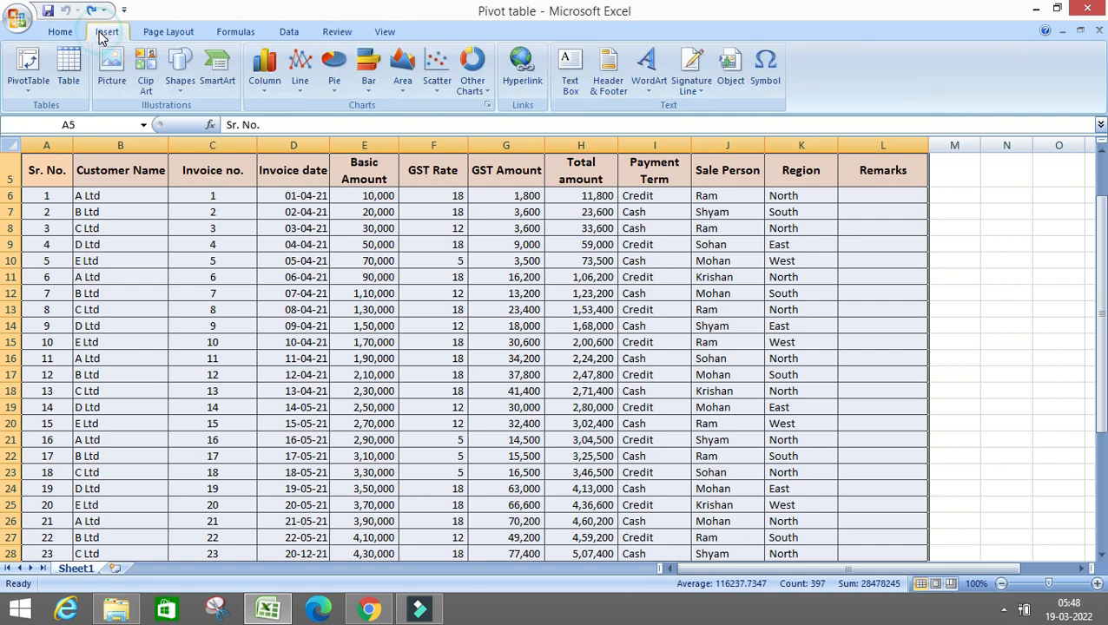
{"action": "left_click", "coordinate": [29, 66]}
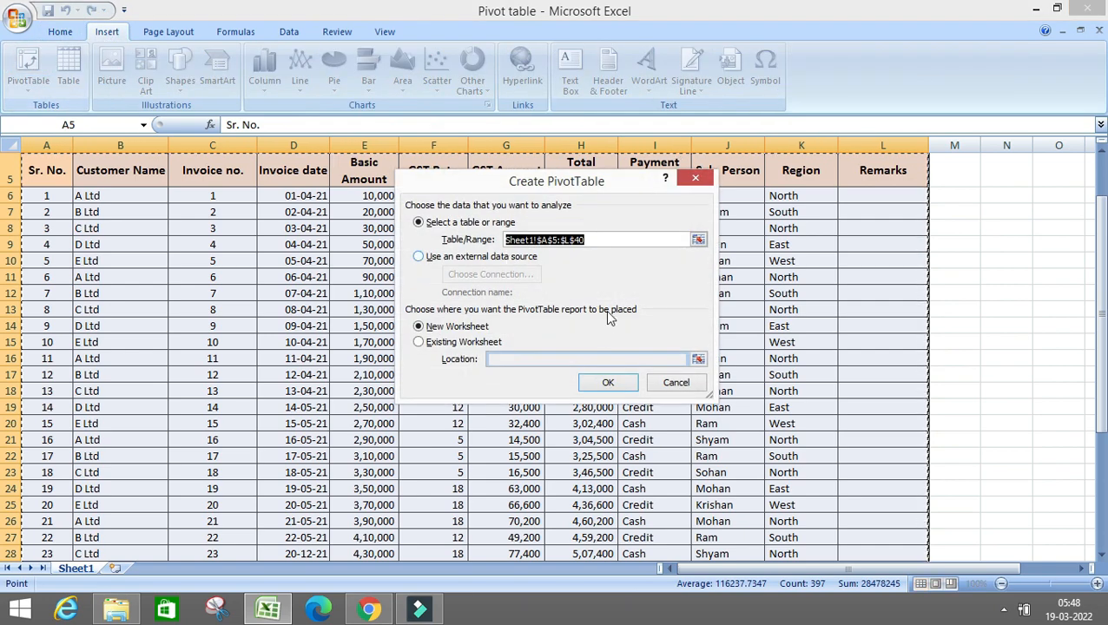
{"action": "left_click", "coordinate": [608, 383]}
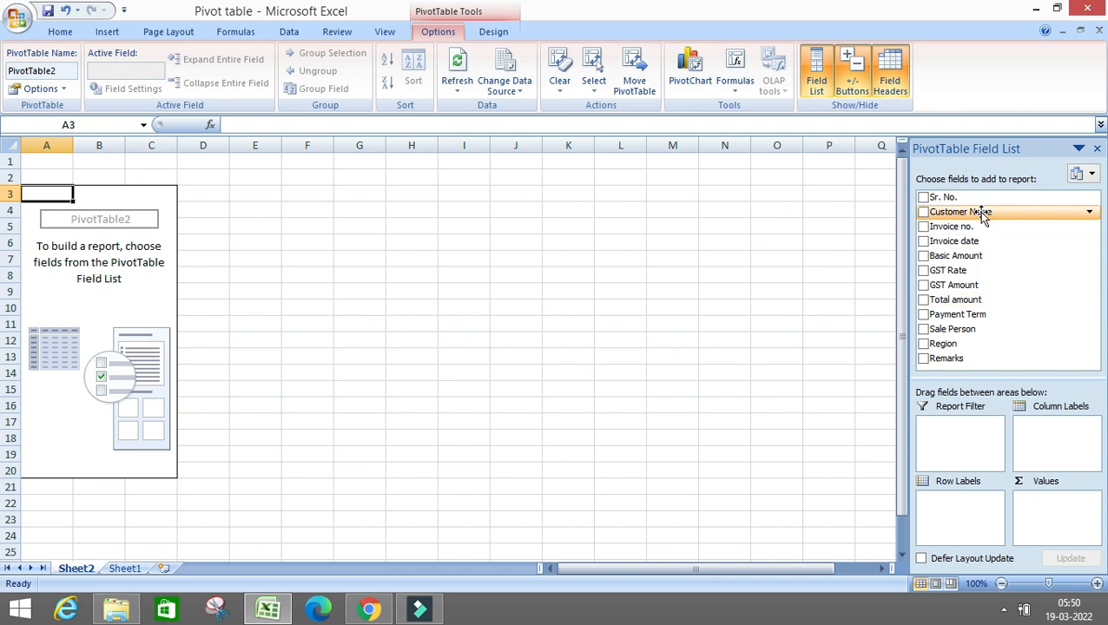
{"action": "left_click_drag", "start_coordinate": [982, 211], "coordinate": [968, 516]}
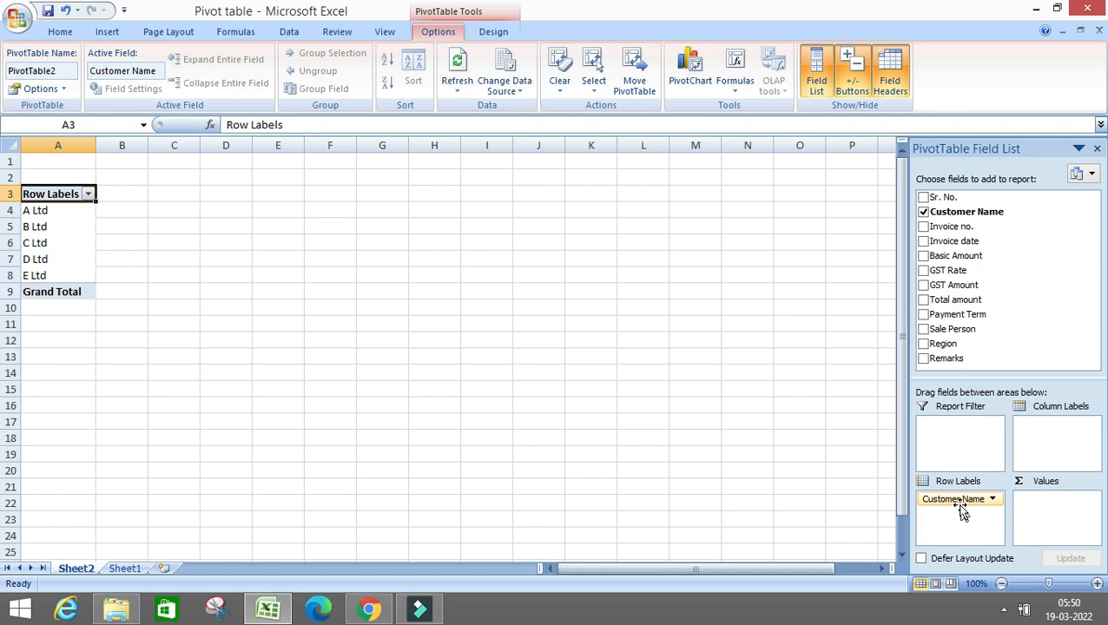
Try Customer Name as column labels in the PivotTable, and return it to the row labels
{"action": "left_click_drag", "start_coordinate": [951, 501], "coordinate": [962, 504]}
{"action": "mouse_move", "coordinate": [1039, 458]}
{"action": "left_mouse_down"}
{"action": "mouse_move", "coordinate": [1049, 438]}
{"action": "mouse_move", "coordinate": [1055, 445]}
{"action": "left_mouse_up"}
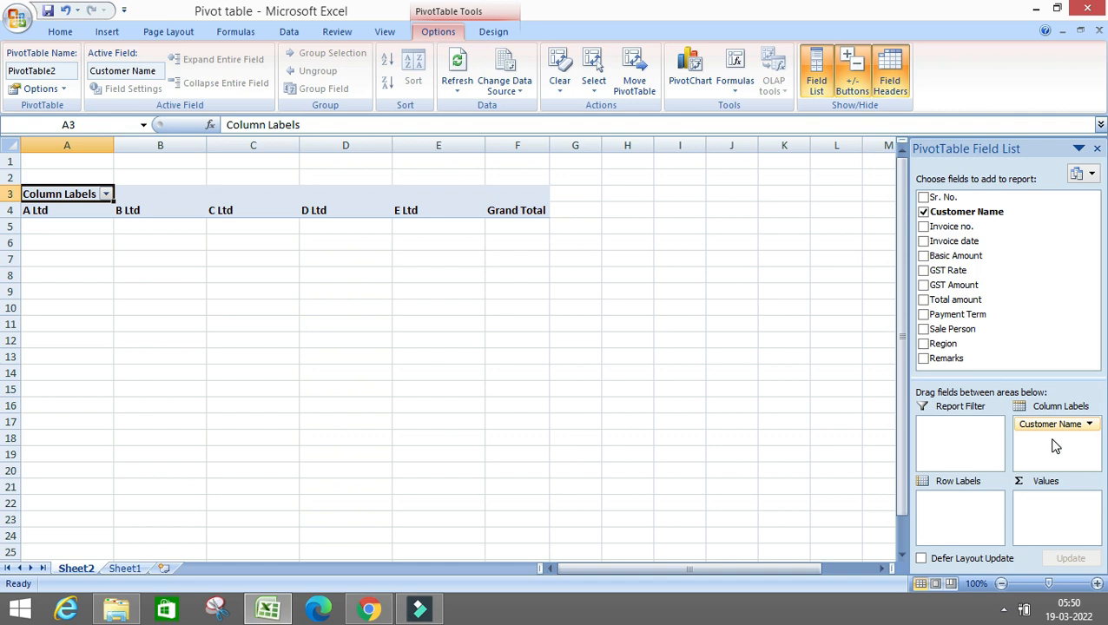
{"action": "left_click_drag", "start_coordinate": [1052, 426], "coordinate": [968, 519]}
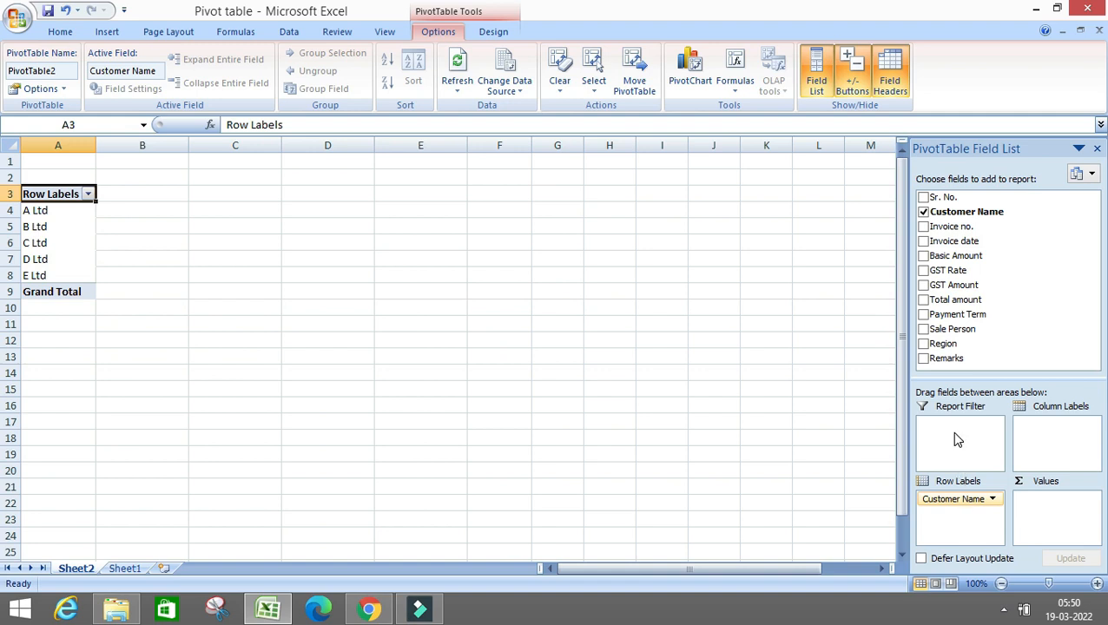
Add Basic Amount, GST Amount and Total amount as summed values, and Payment Term as a second row field
{"action": "left_click", "coordinate": [927, 257]}
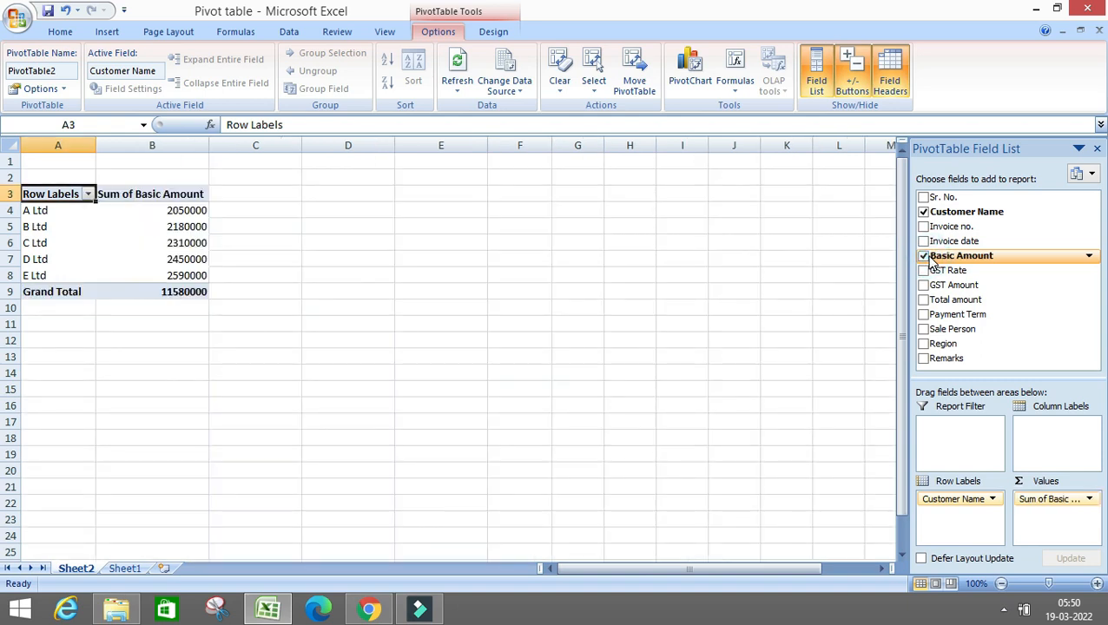
{"action": "left_click", "coordinate": [924, 285]}
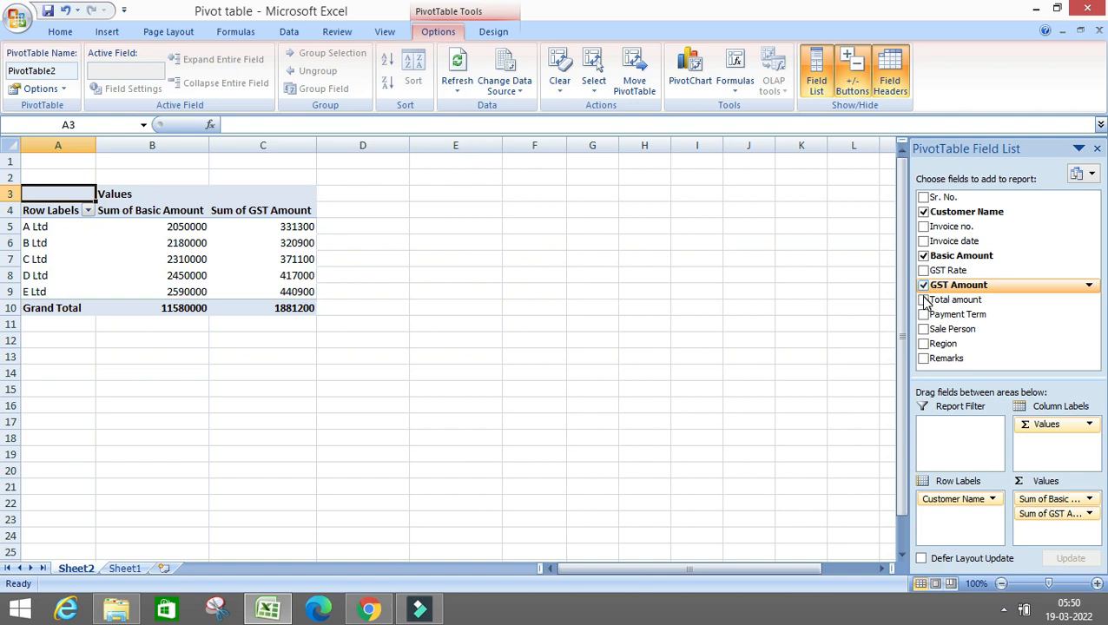
{"action": "left_click", "coordinate": [924, 300]}
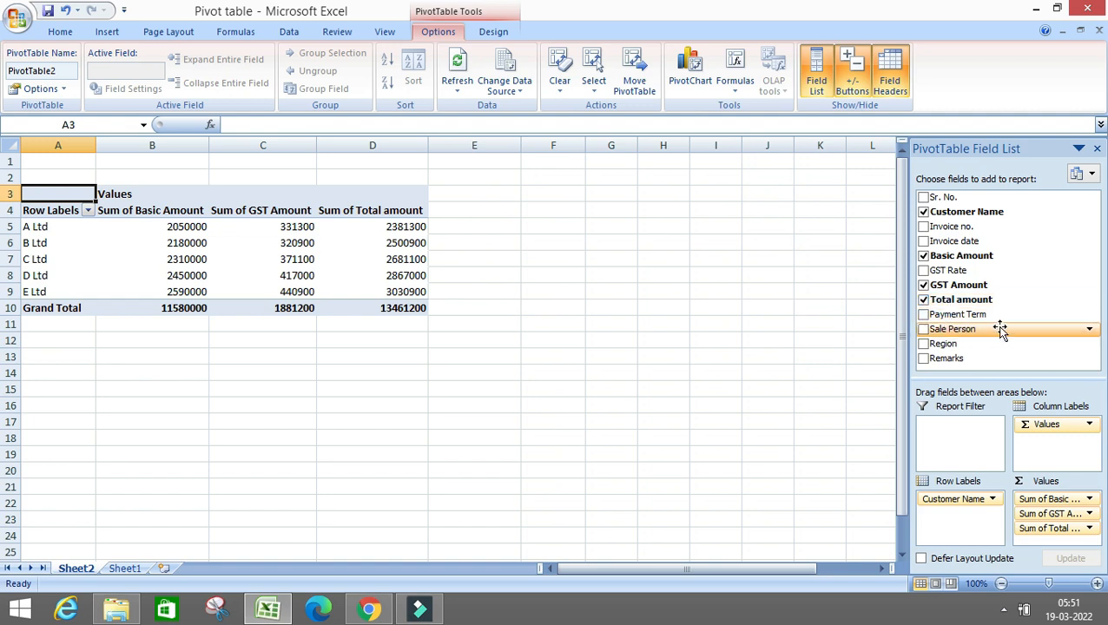
{"action": "left_click", "coordinate": [923, 315]}
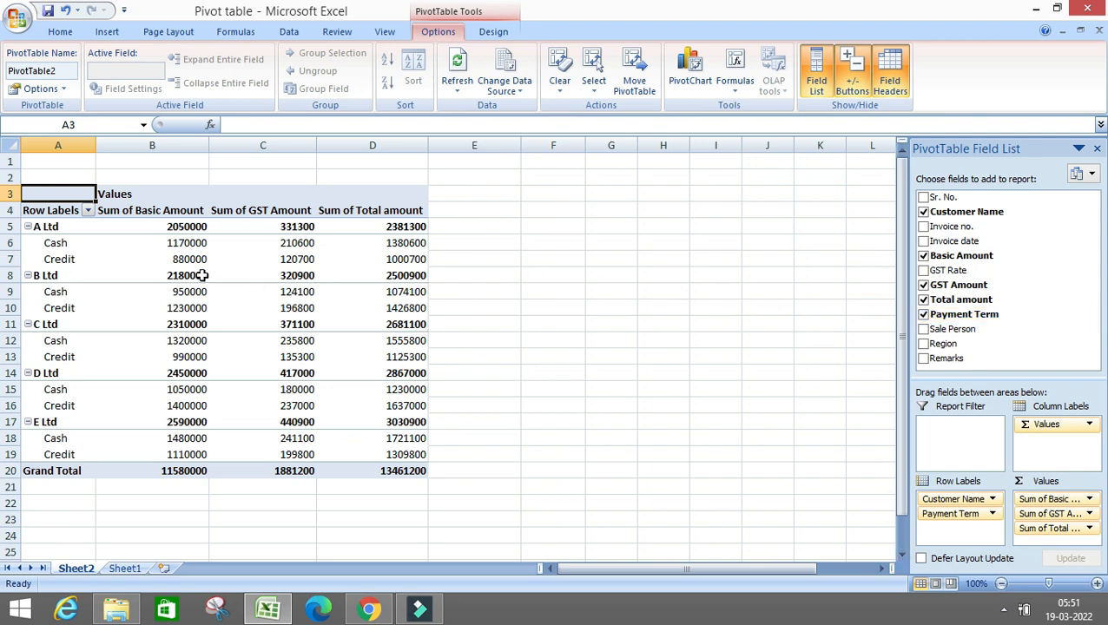
Enable the Classic PivotTable layout in the PivotTable's display options
{"action": "mouse_move", "coordinate": [201, 275]}
{"action": "left_click", "coordinate": [51, 227]}
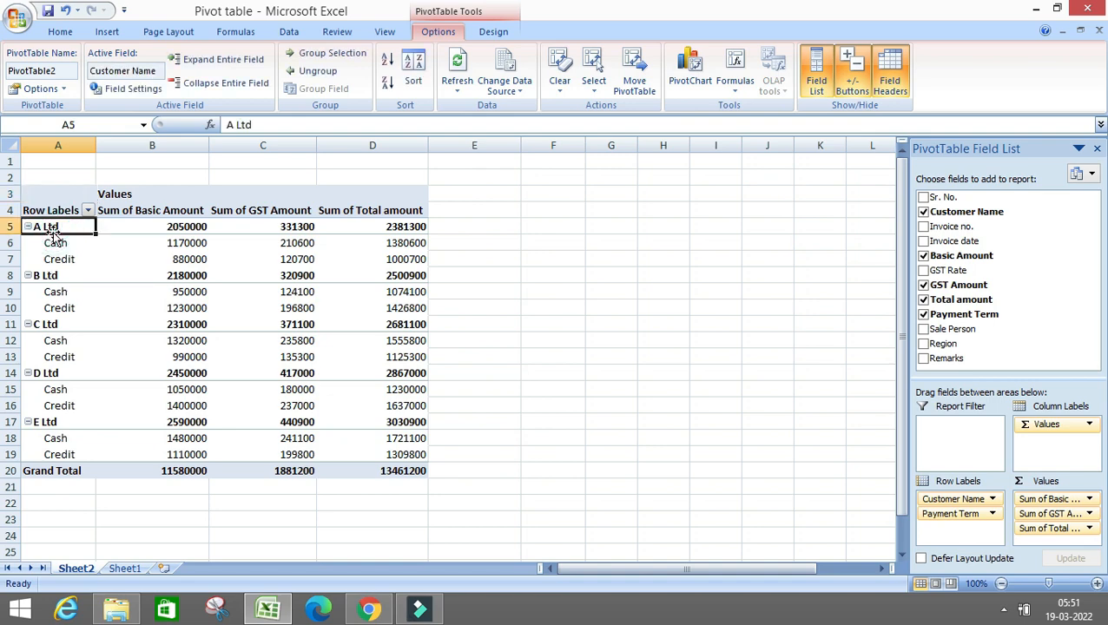
{"action": "left_click", "coordinate": [52, 243]}
{"action": "right_click", "coordinate": [53, 243]}
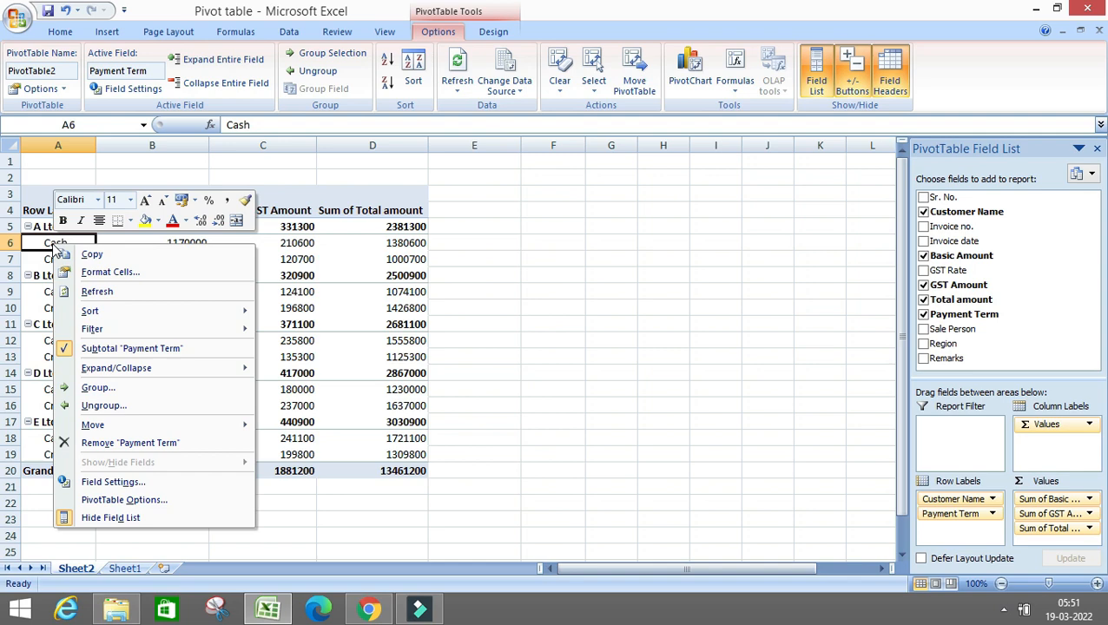
{"action": "left_click", "coordinate": [108, 500]}
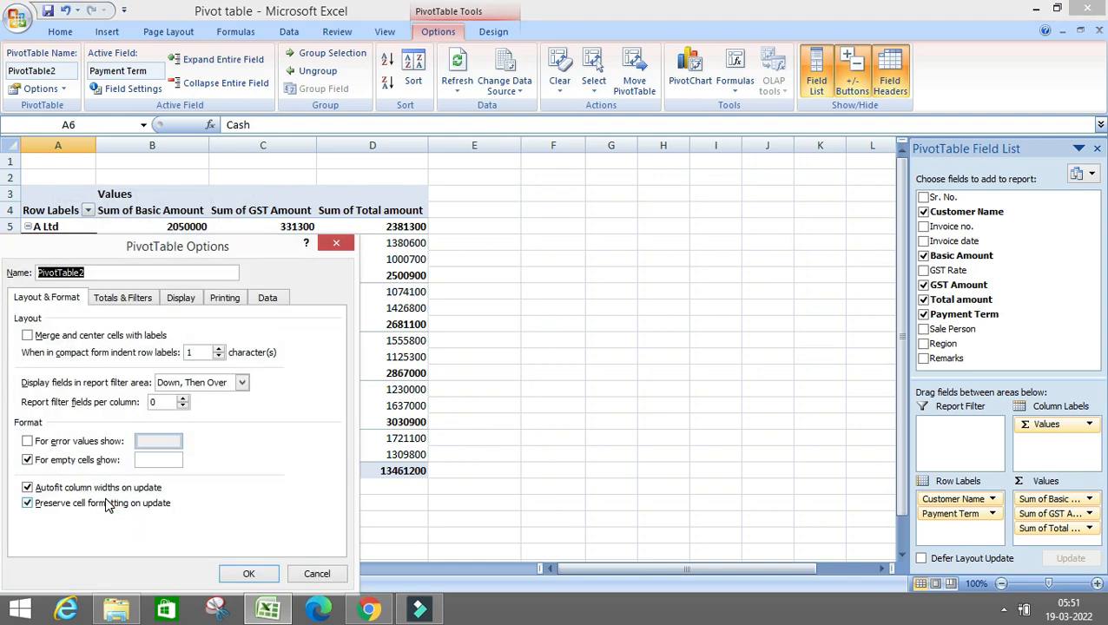
{"action": "left_click", "coordinate": [185, 300]}
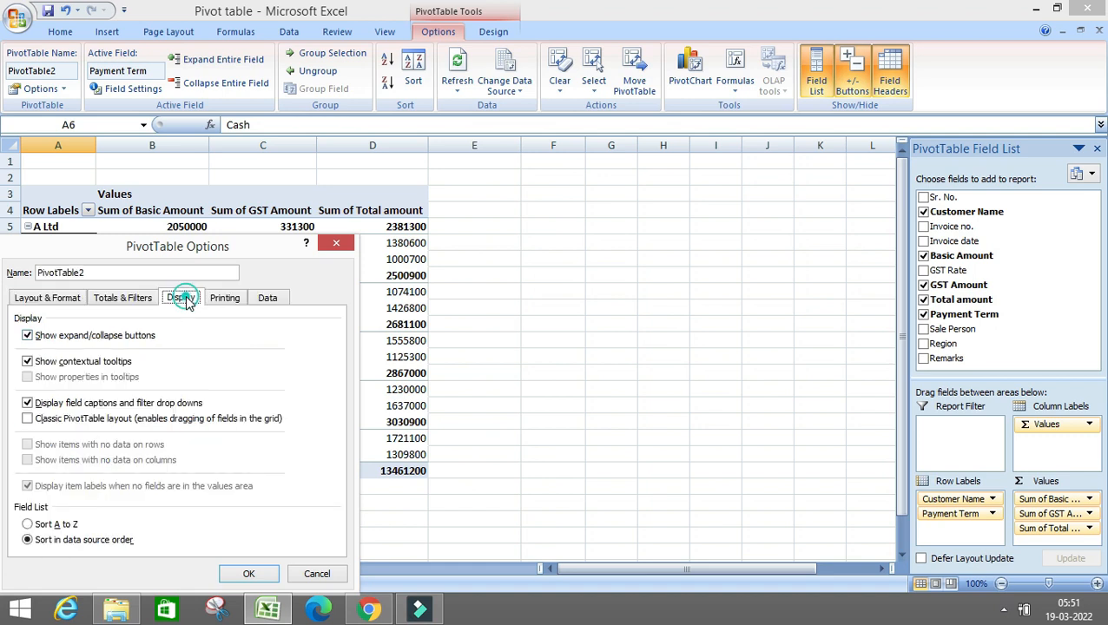
{"action": "left_click", "coordinate": [39, 427]}
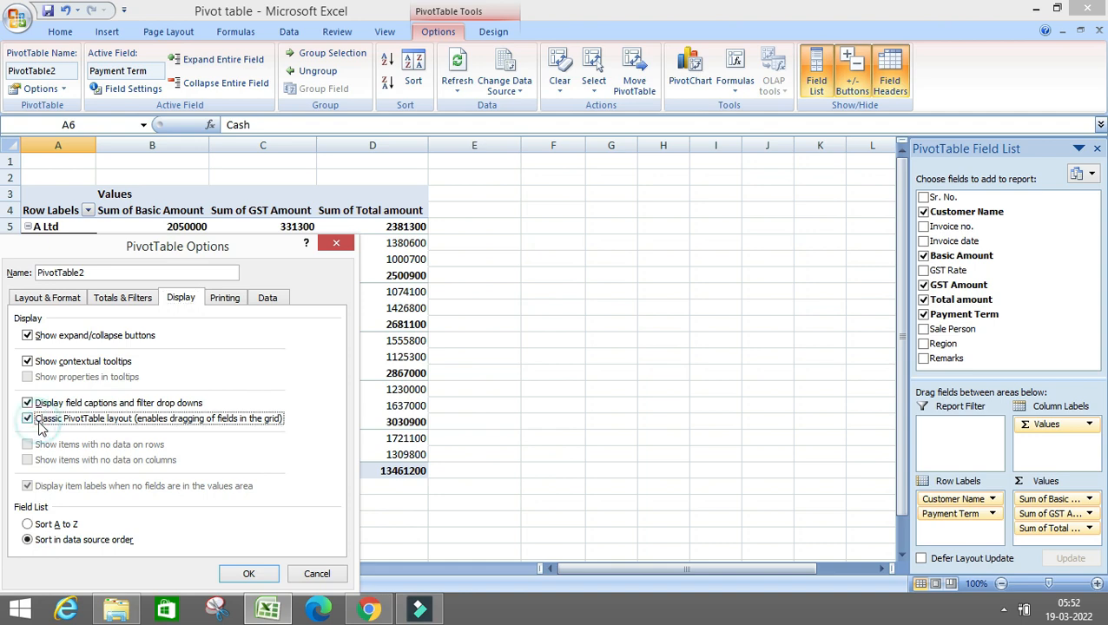
{"action": "left_click", "coordinate": [249, 574]}
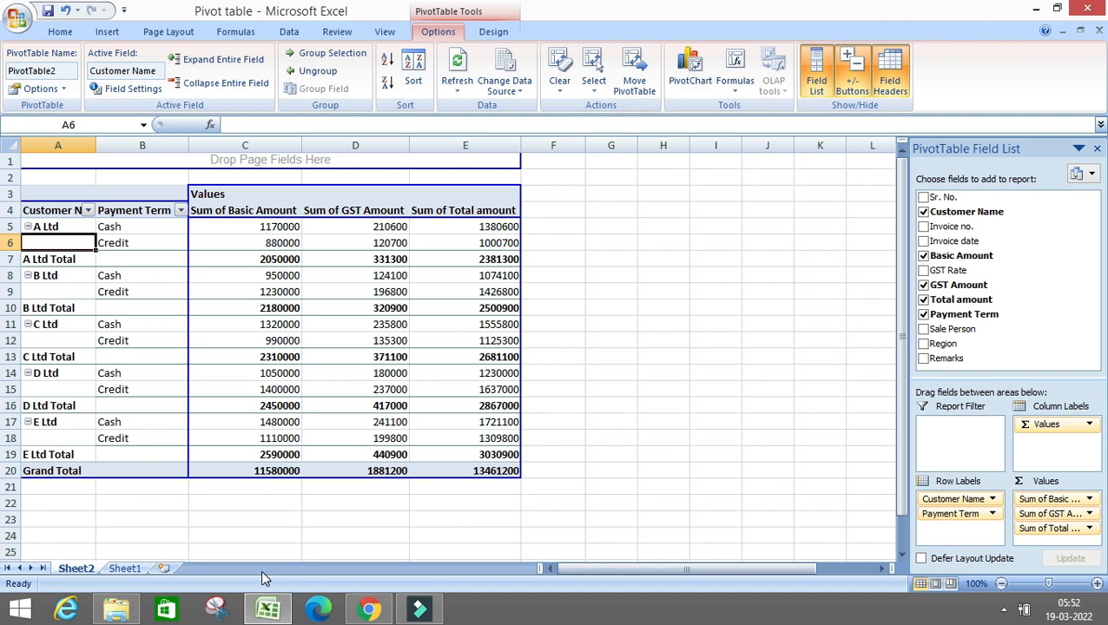
{"action": "key", "text": "Down"}
{"action": "key", "text": "Down"}
{"action": "key", "text": "Up"}
{"action": "key", "text": "Up"}
Set the subtotals of the Customer Name field to None
{"action": "left_click", "coordinate": [58, 227]}
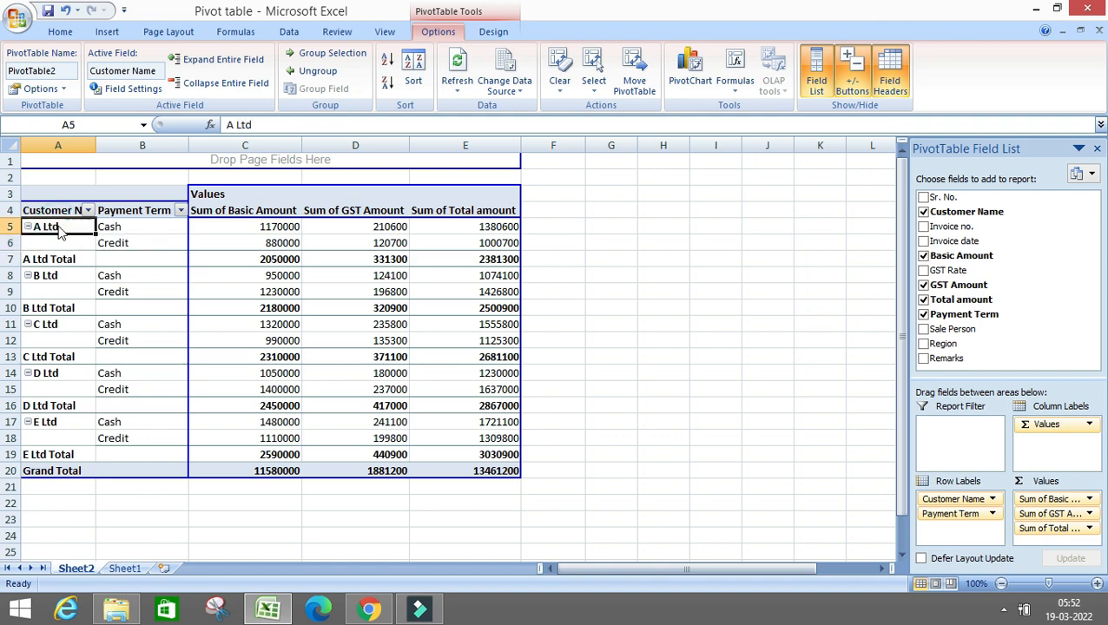
{"action": "right_click", "coordinate": [59, 229]}
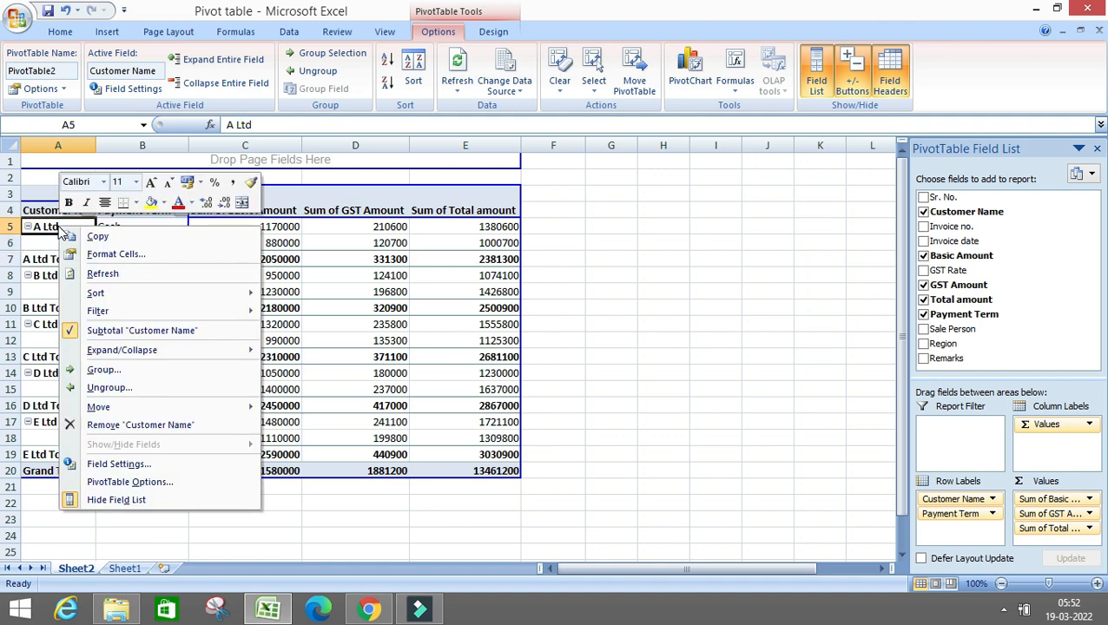
{"action": "left_click", "coordinate": [113, 466]}
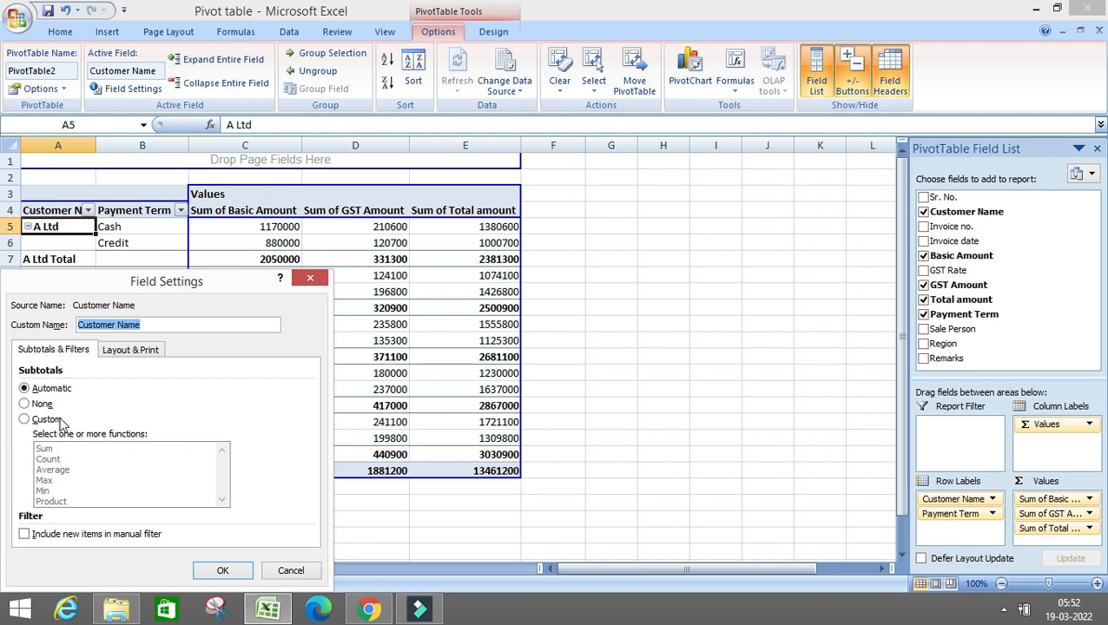
{"action": "left_click", "coordinate": [40, 405]}
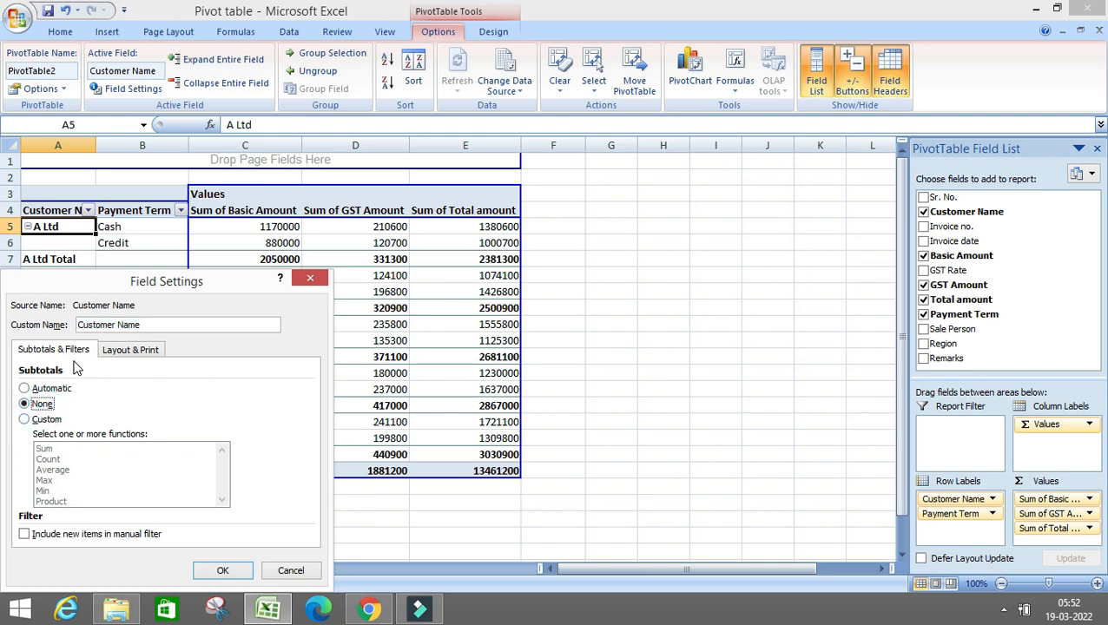
{"action": "left_click", "coordinate": [223, 573]}
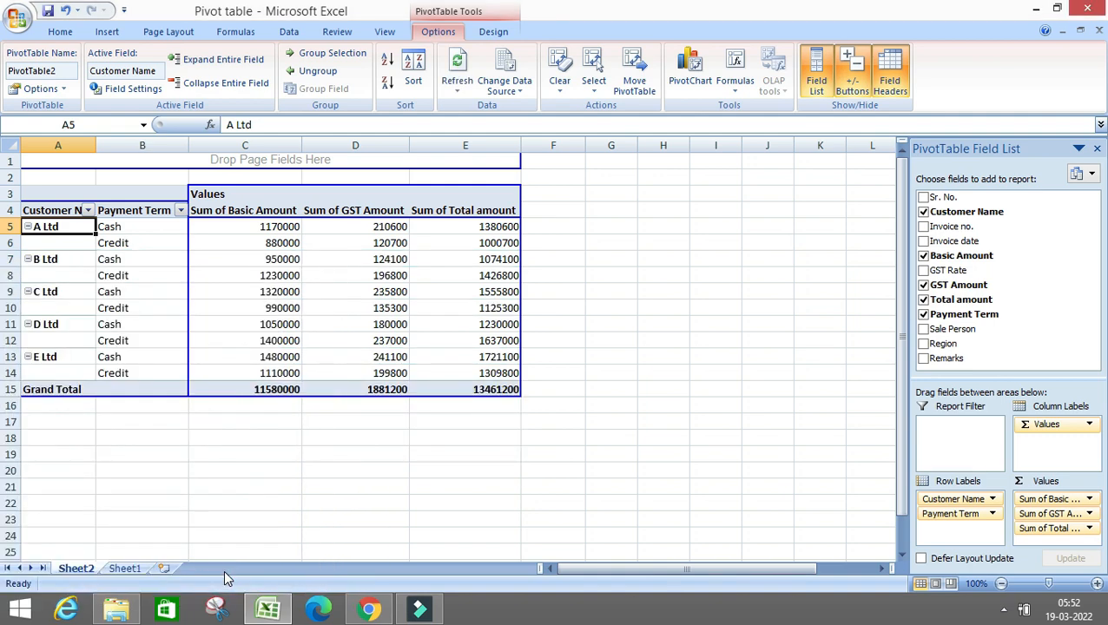
Try automatic subtotals on the Customer Name field, and set its subtotals back to None
{"action": "right_click", "coordinate": [48, 229]}
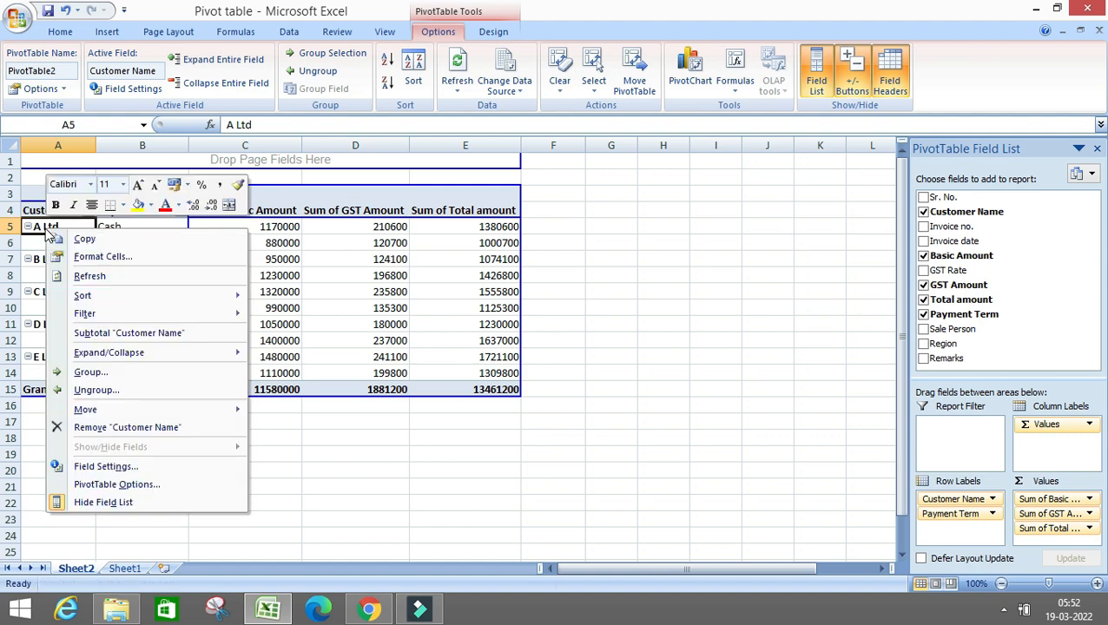
{"action": "left_click", "coordinate": [84, 468]}
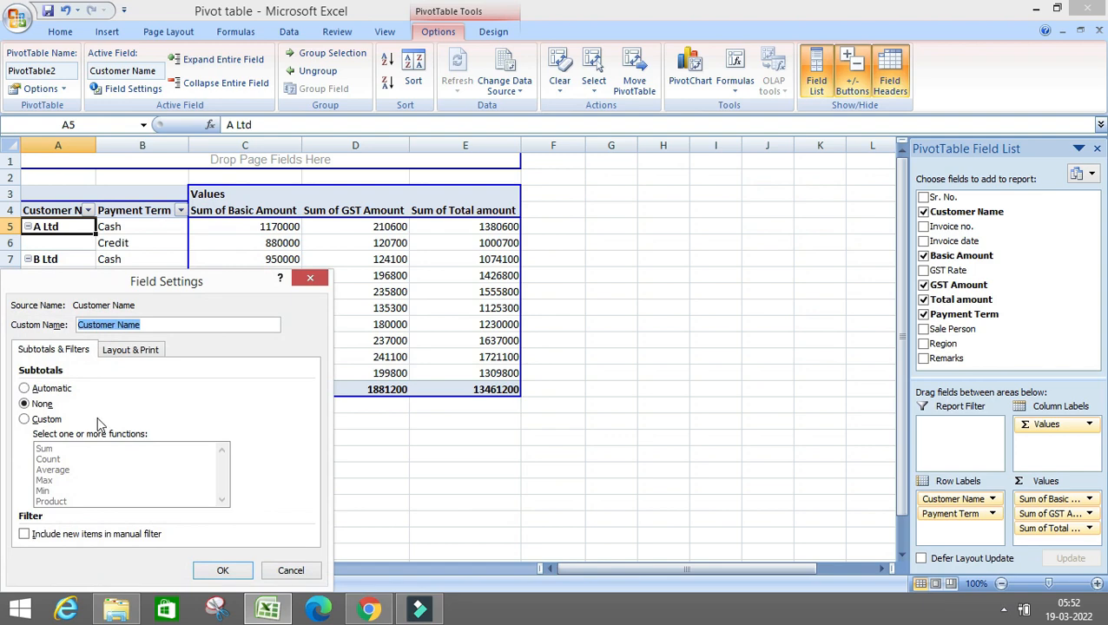
{"action": "left_click", "coordinate": [27, 388]}
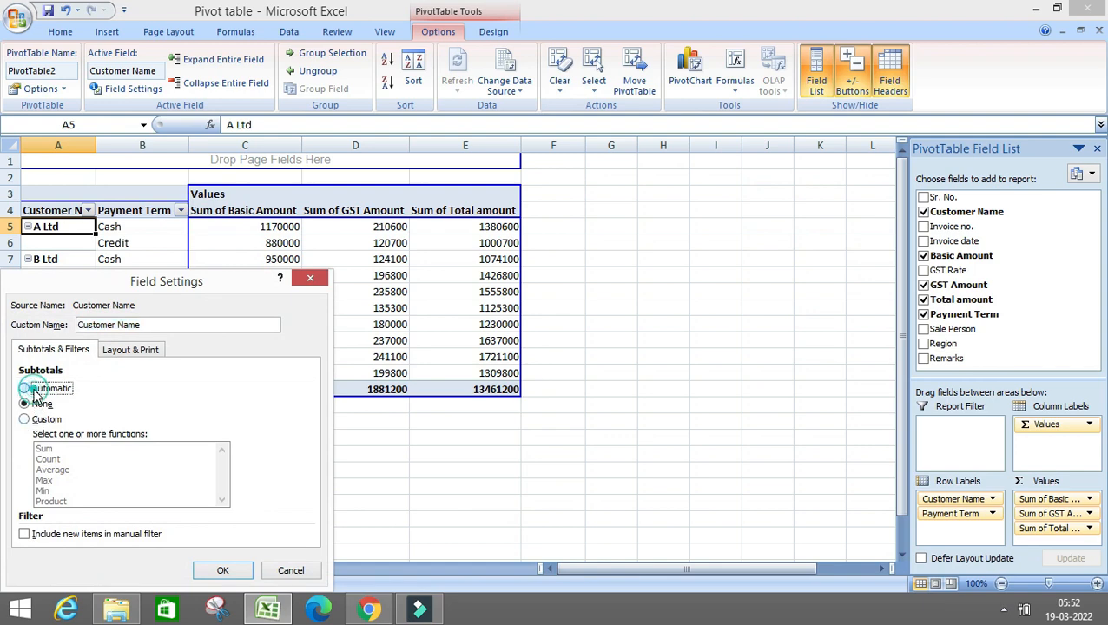
{"action": "left_click", "coordinate": [221, 575]}
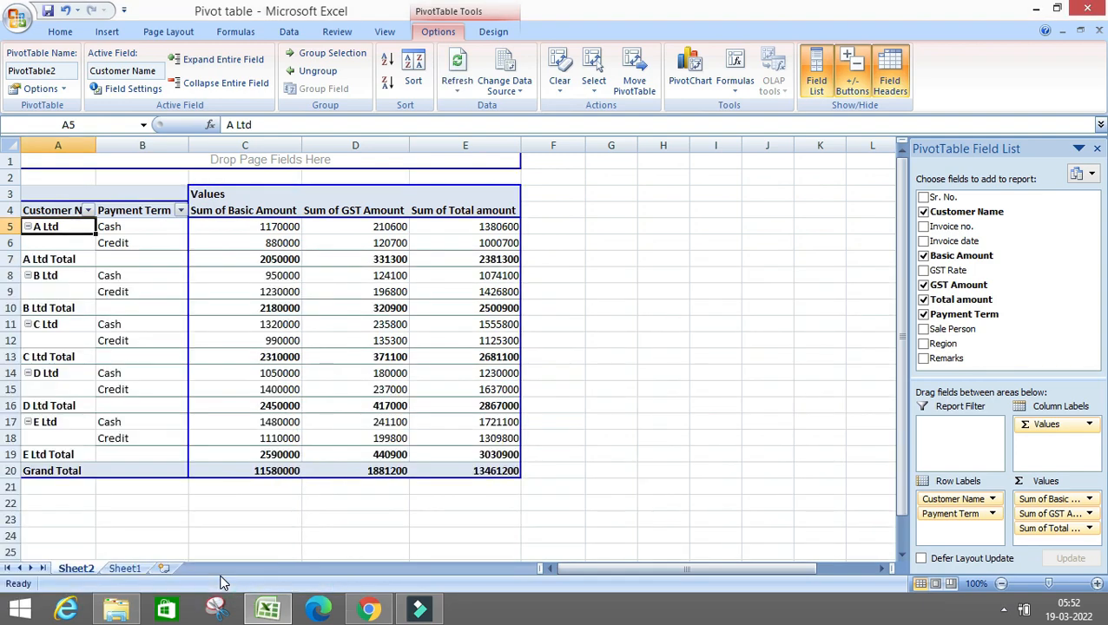
{"action": "right_click", "coordinate": [51, 228]}
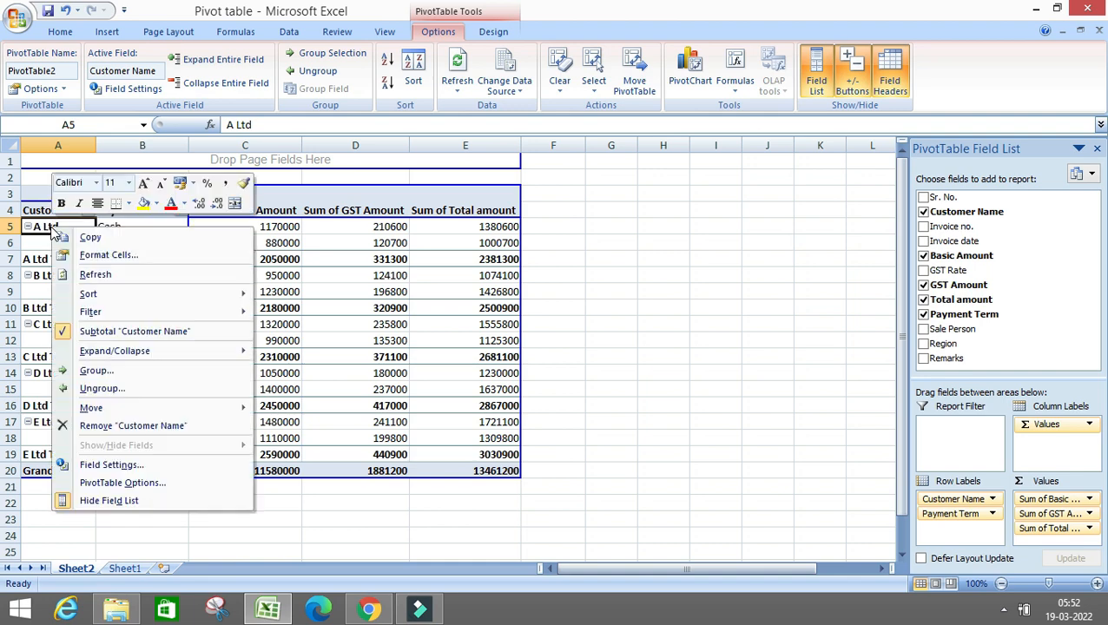
{"action": "left_click", "coordinate": [109, 466]}
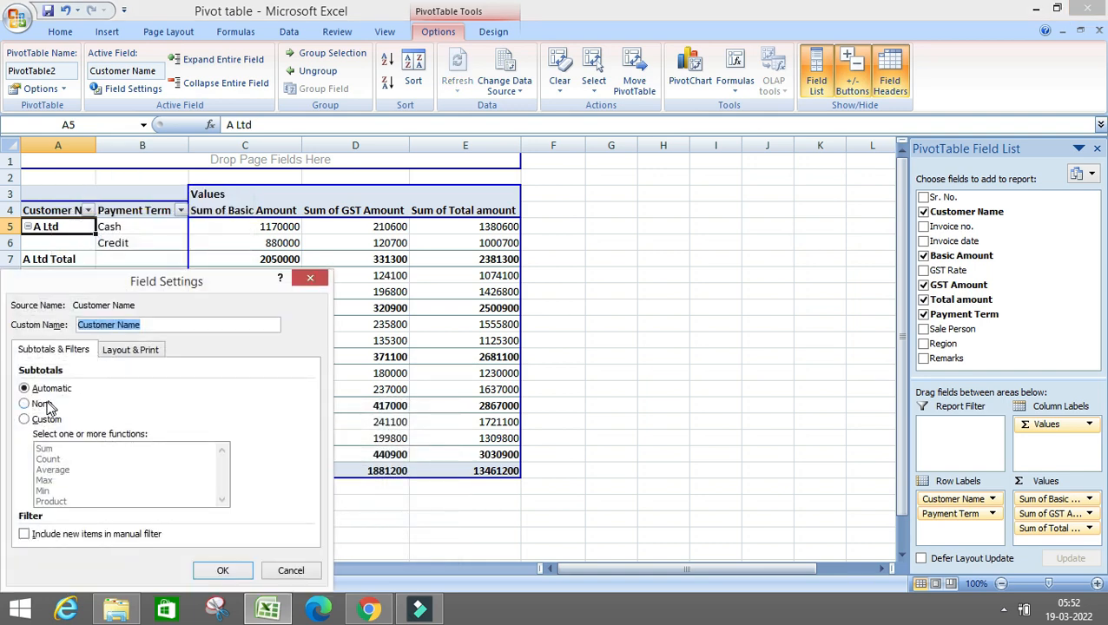
{"action": "left_click", "coordinate": [44, 404]}
{"action": "left_click", "coordinate": [222, 571]}
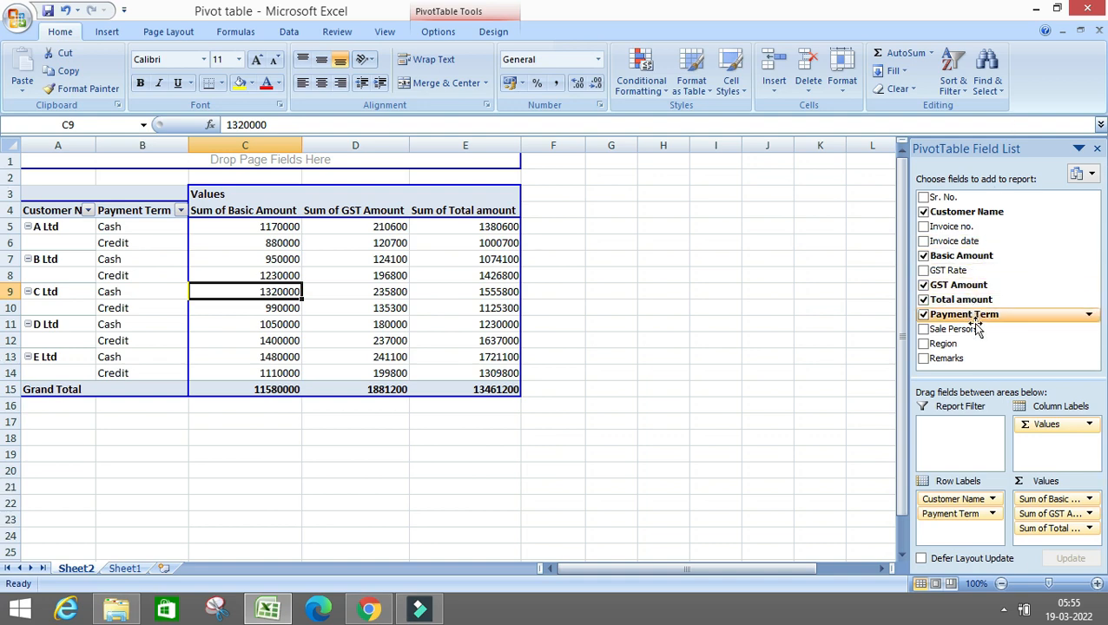
Refresh the PivotTable to load the new Month field and add Month as the report filter
{"action": "right_click", "coordinate": [279, 276]}
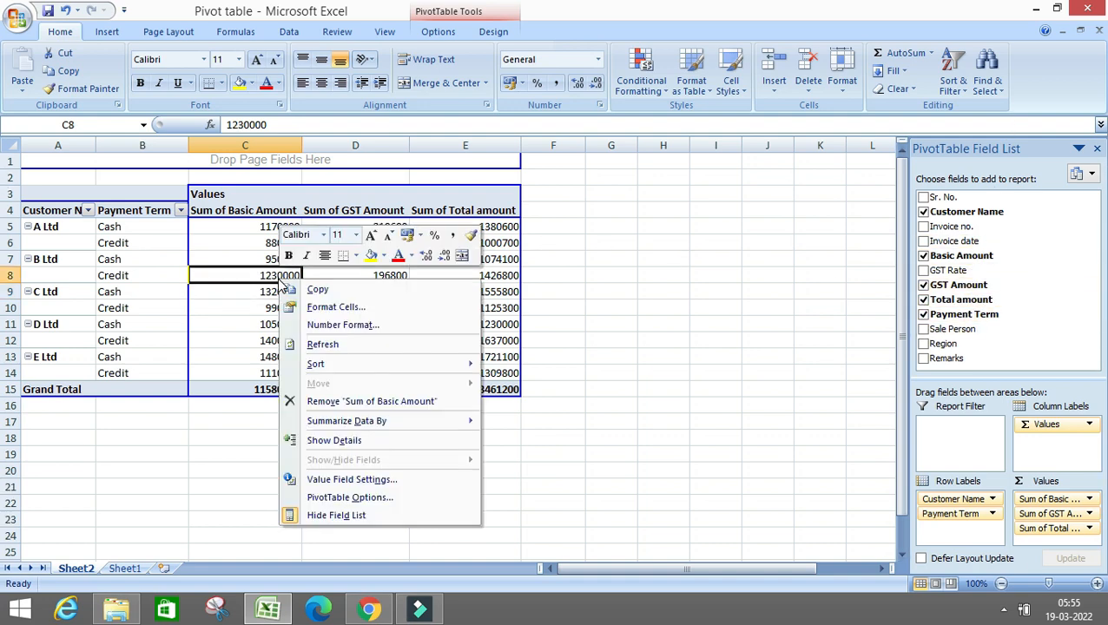
{"action": "left_click", "coordinate": [318, 344]}
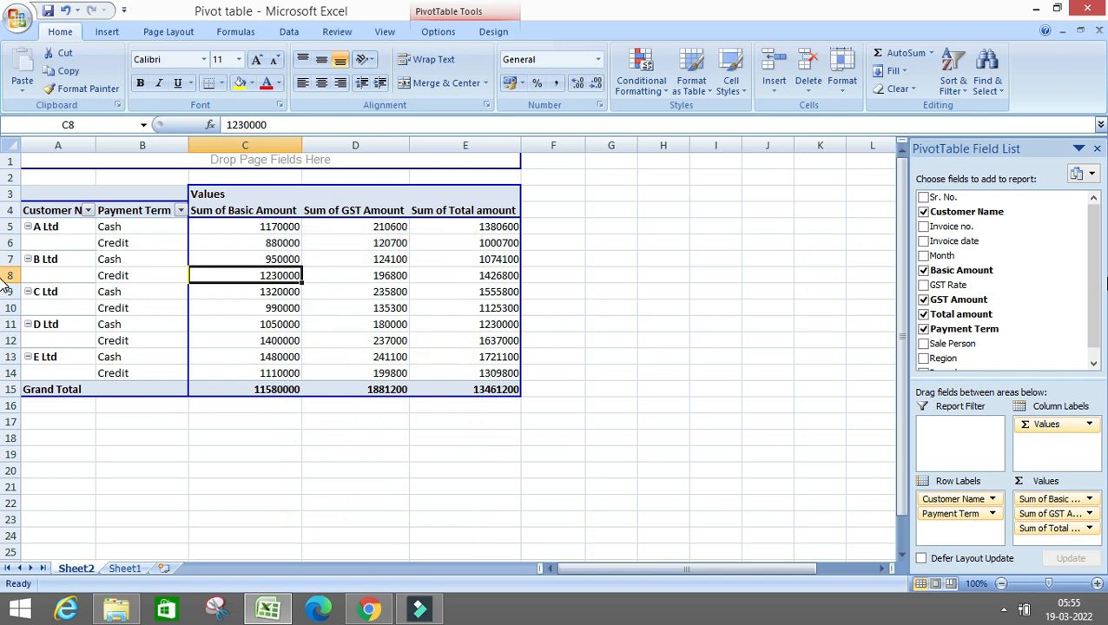
{"action": "left_click_drag", "start_coordinate": [946, 261], "coordinate": [969, 449]}
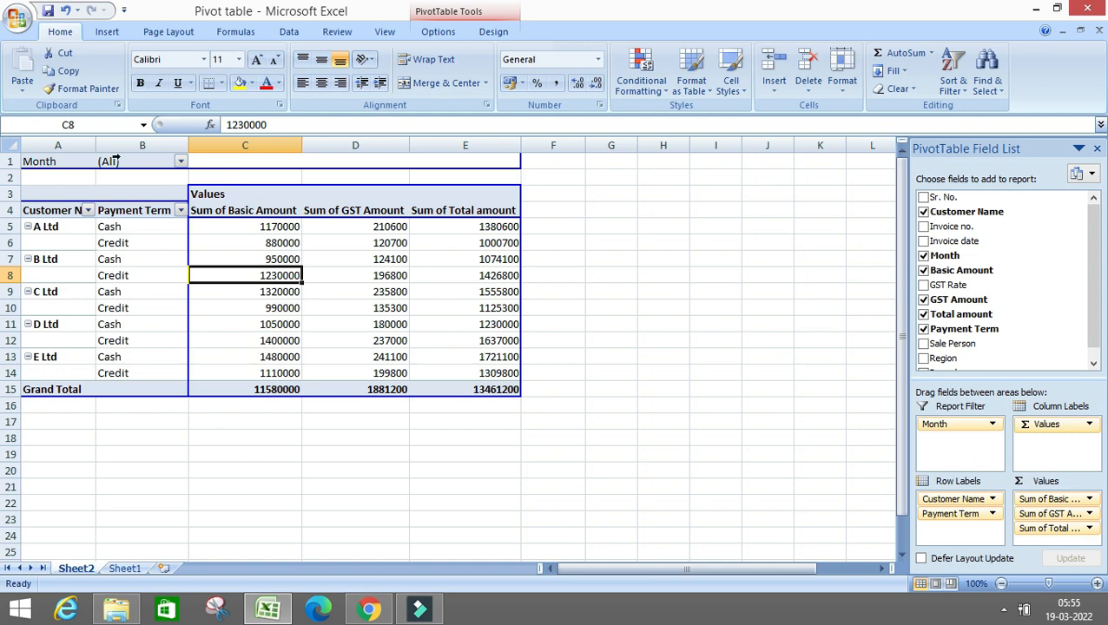
Filter the PivotTable report by Month 1, 4 and 5 in turn
{"action": "left_click", "coordinate": [180, 163]}
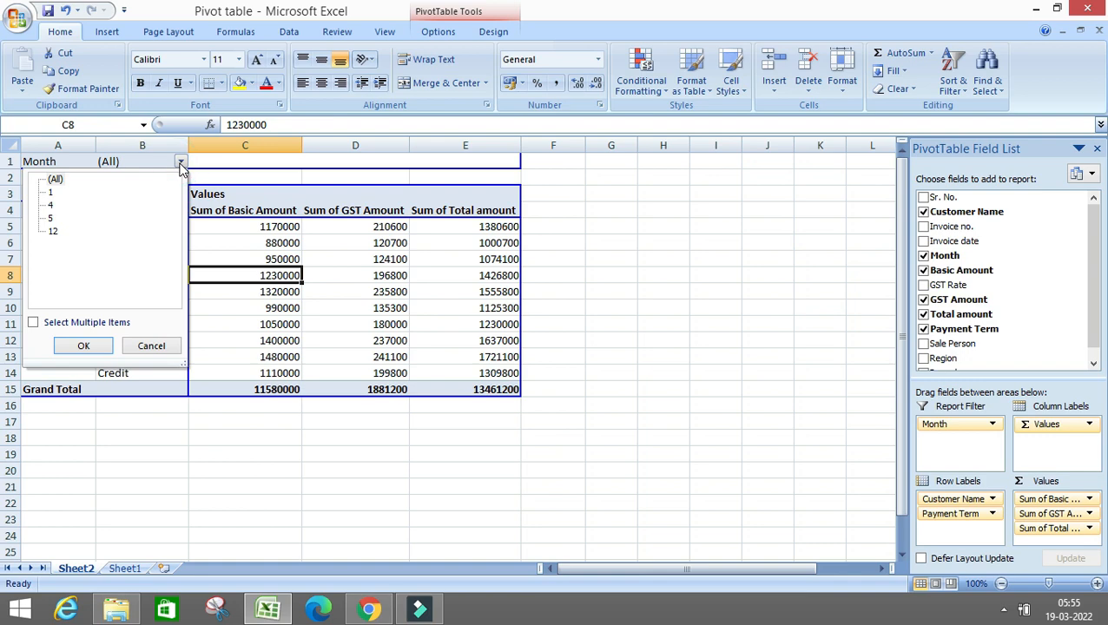
{"action": "left_click", "coordinate": [49, 192]}
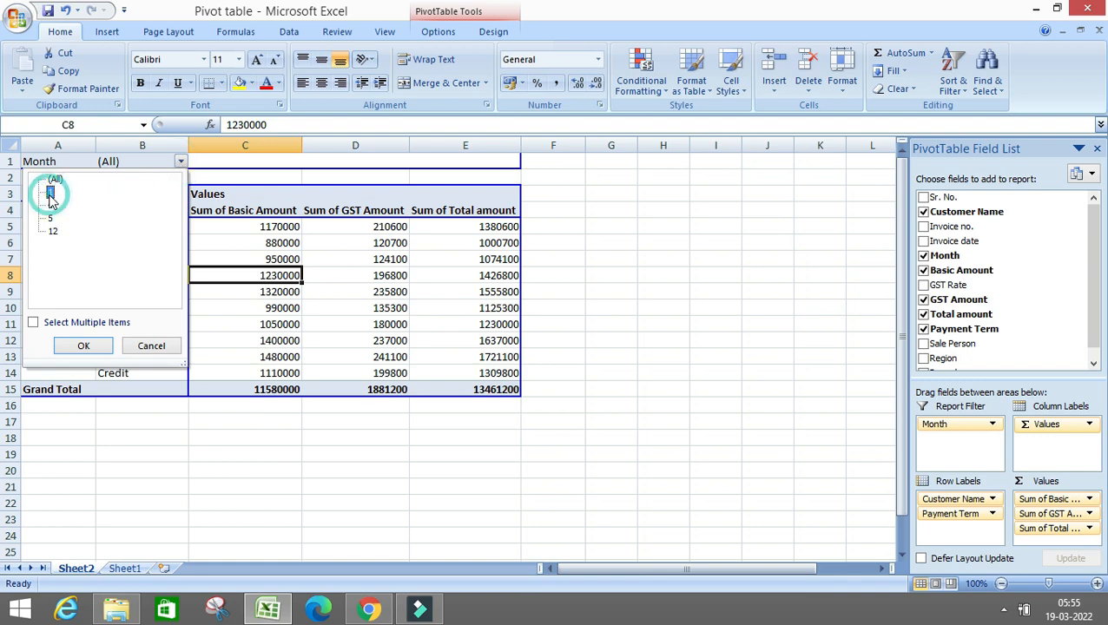
{"action": "left_click", "coordinate": [83, 345]}
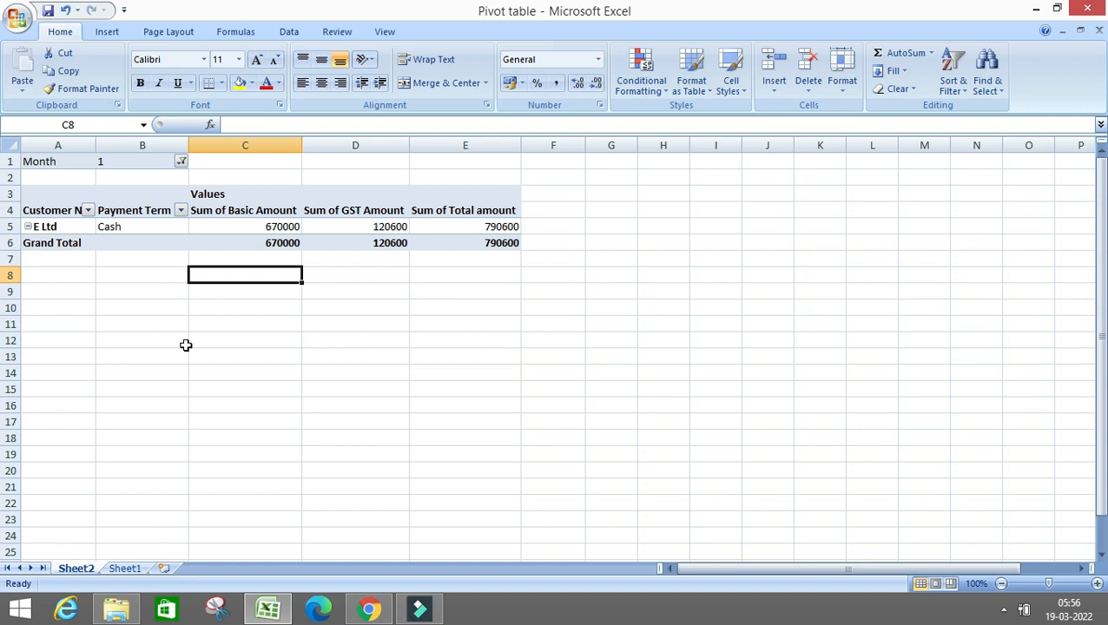
{"action": "left_click", "coordinate": [180, 162]}
{"action": "left_click", "coordinate": [50, 206]}
{"action": "left_click", "coordinate": [81, 347]}
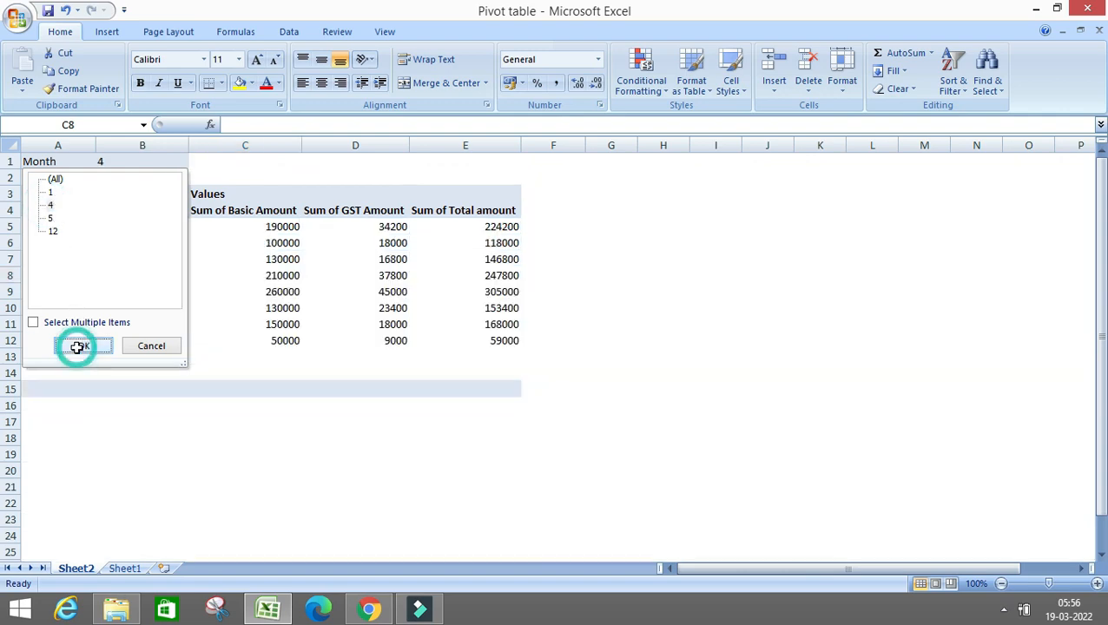
{"action": "left_click", "coordinate": [181, 162]}
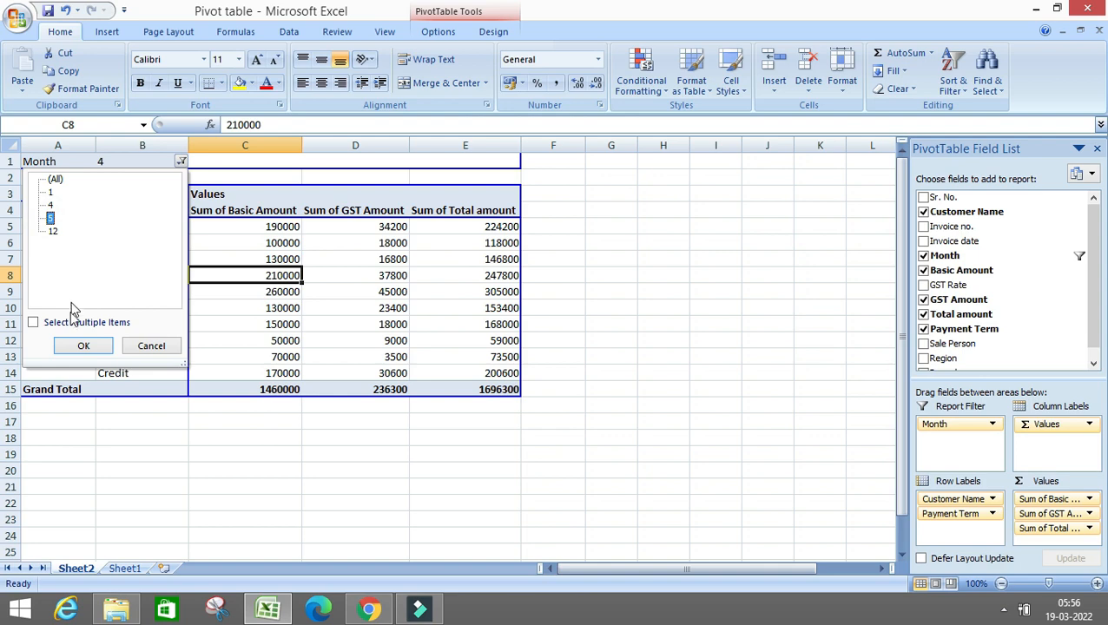
{"action": "left_click", "coordinate": [83, 345]}
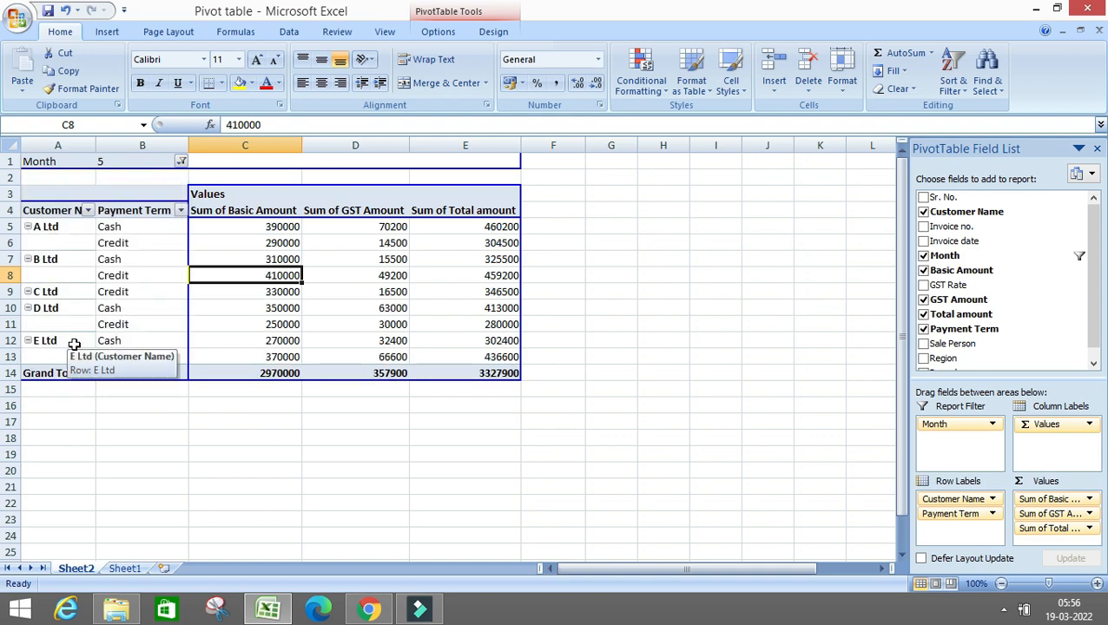
Replace Month with Region as the report filter, and filter the PivotTable to the East region
{"action": "left_click_drag", "start_coordinate": [936, 424], "coordinate": [950, 443]}
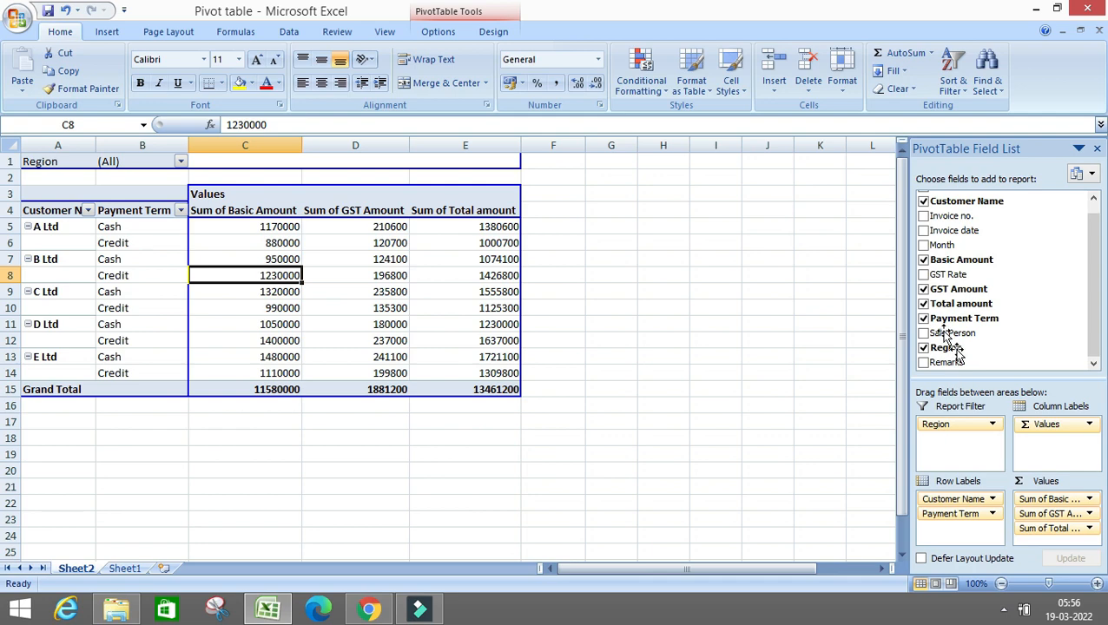
{"action": "left_click", "coordinate": [179, 161]}
{"action": "left_click", "coordinate": [56, 192]}
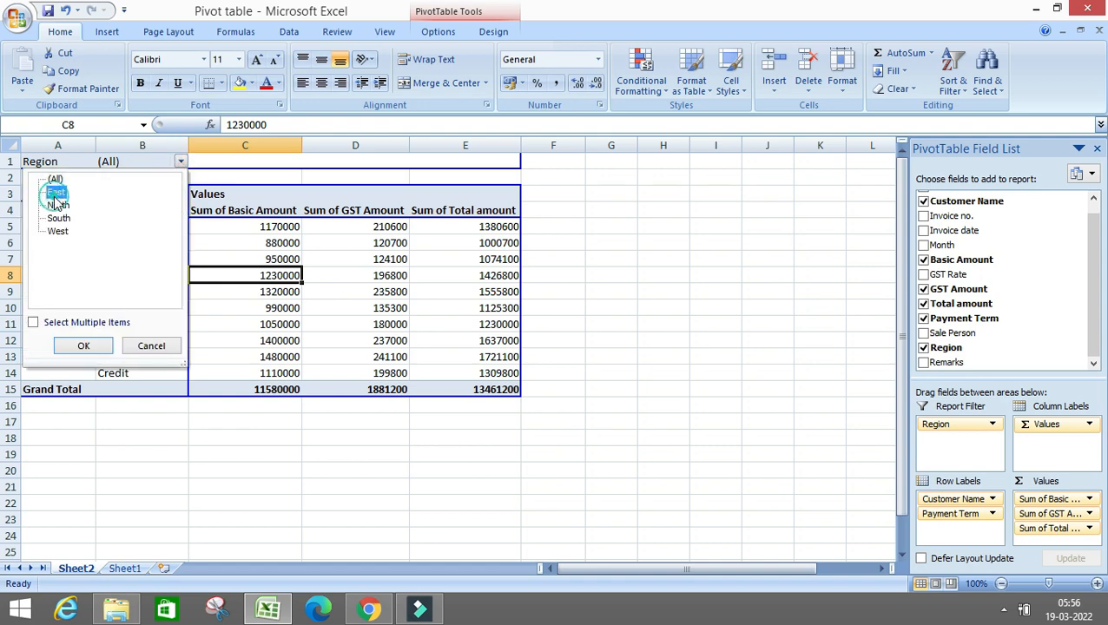
{"action": "left_click", "coordinate": [76, 345]}
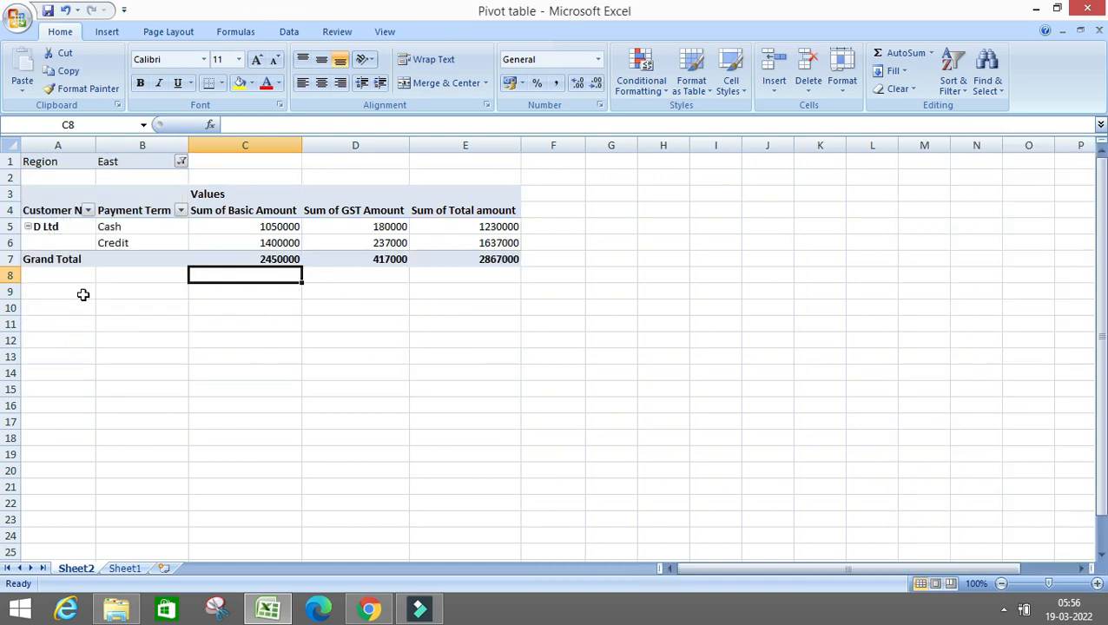
Switch the PivotTable's Region filter to West
{"action": "left_click", "coordinate": [180, 162]}
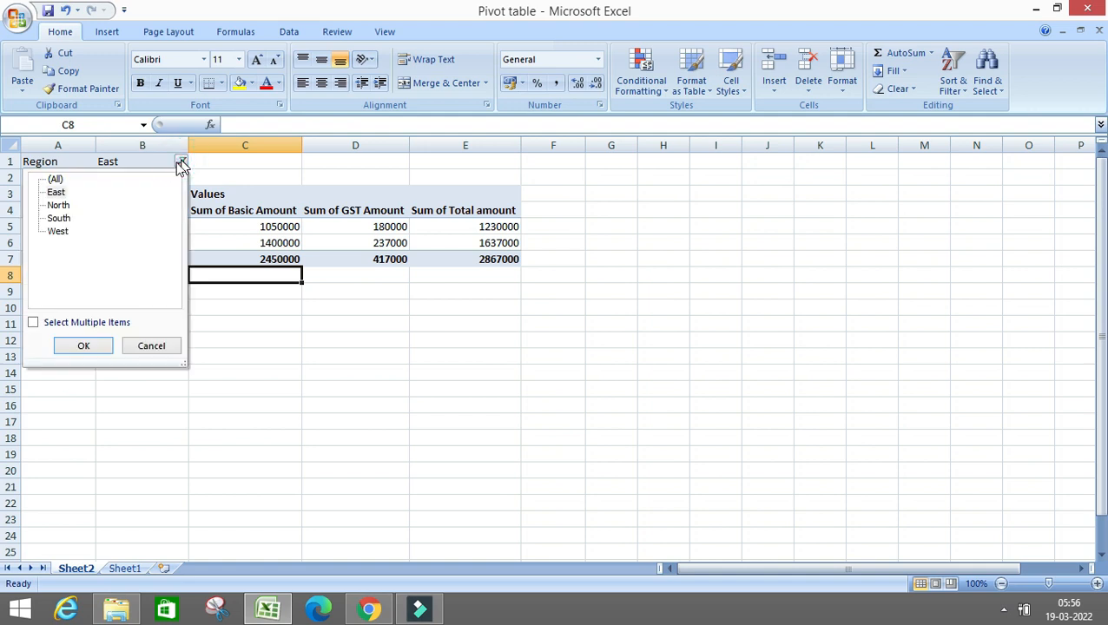
{"action": "left_click", "coordinate": [52, 206]}
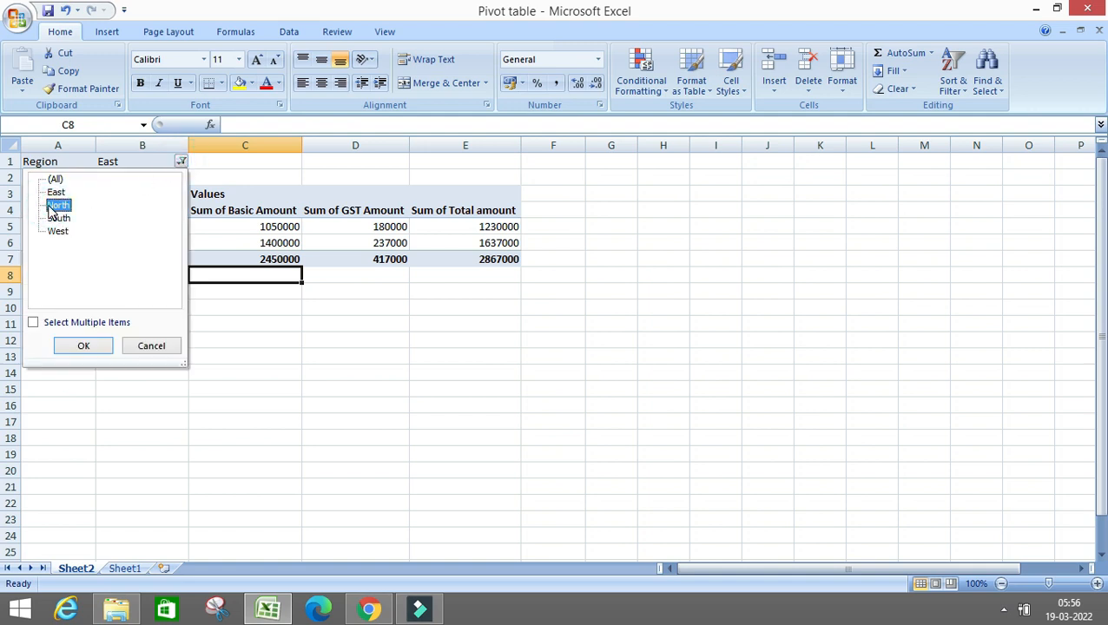
{"action": "left_click", "coordinate": [53, 231]}
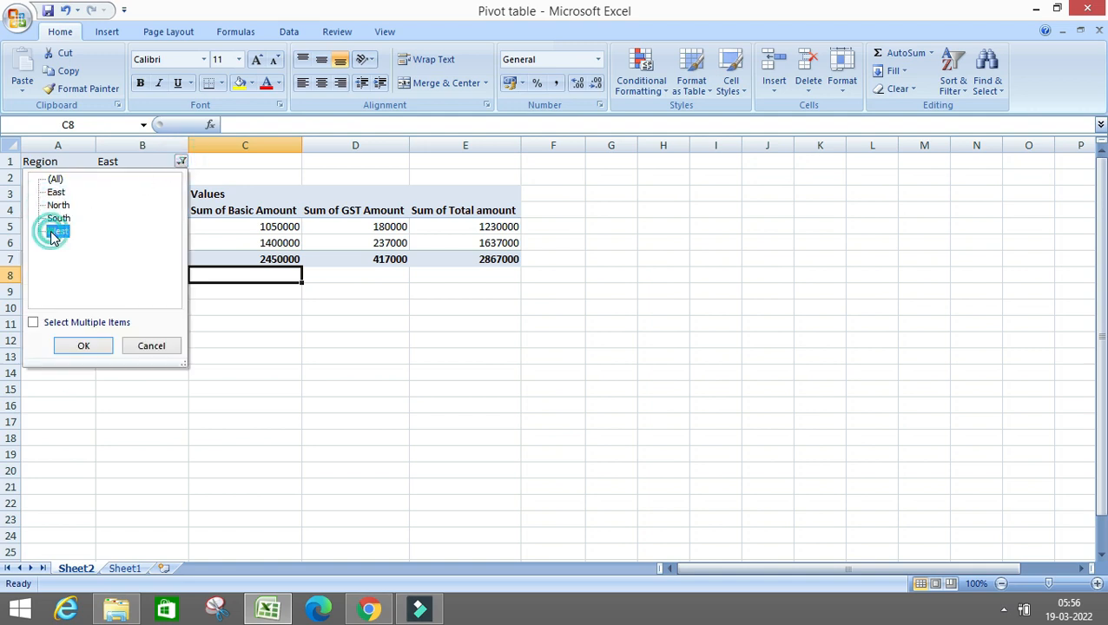
{"action": "left_click", "coordinate": [90, 345]}
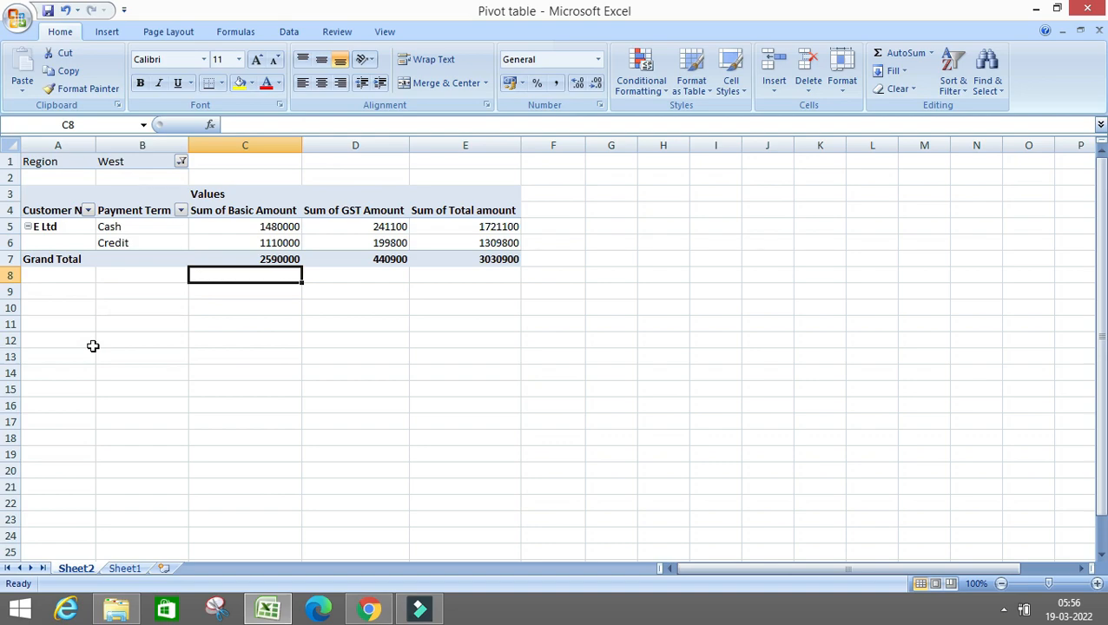